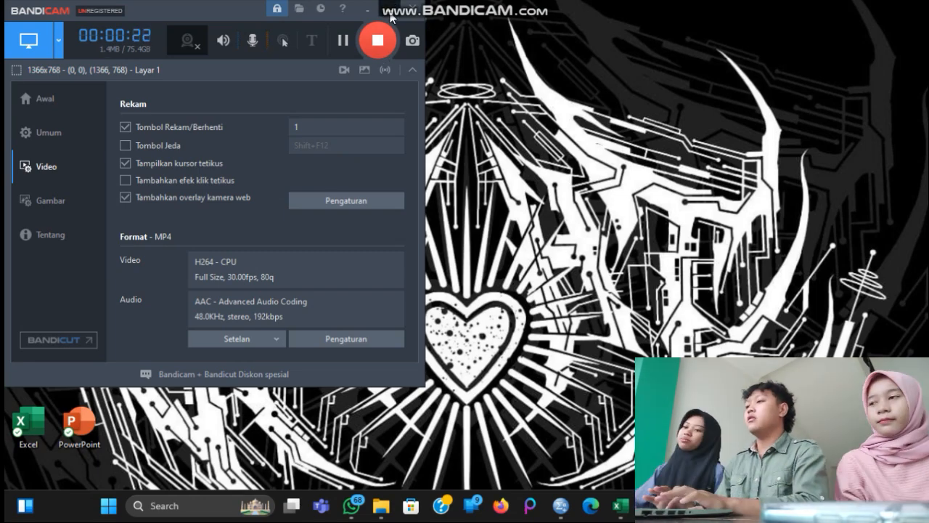
- Switch to the Excel workbook and copy the Kesadaran 1 to Kesadaran 7 columns with their headers, down to respondent 120 (B2:H114)
{"action": "left_click", "coordinate": [391, 14]}
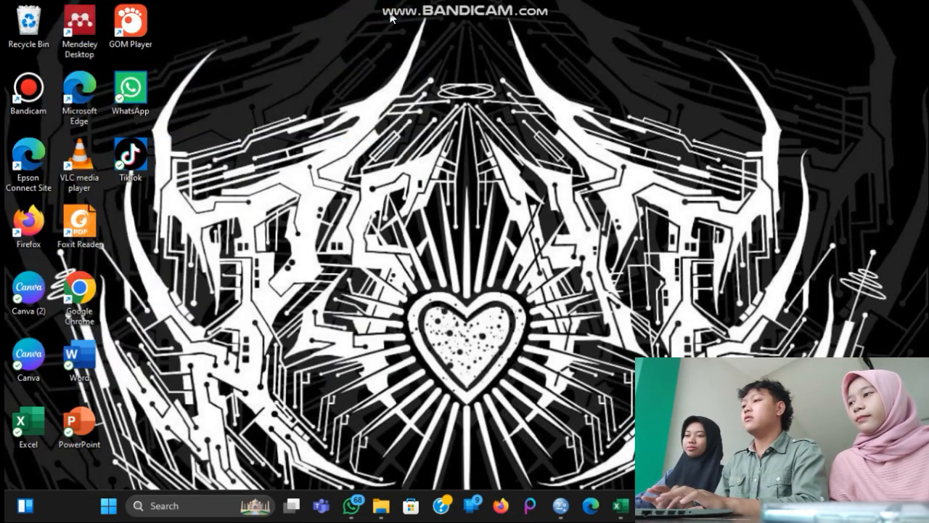
{"action": "left_click", "coordinate": [620, 506]}
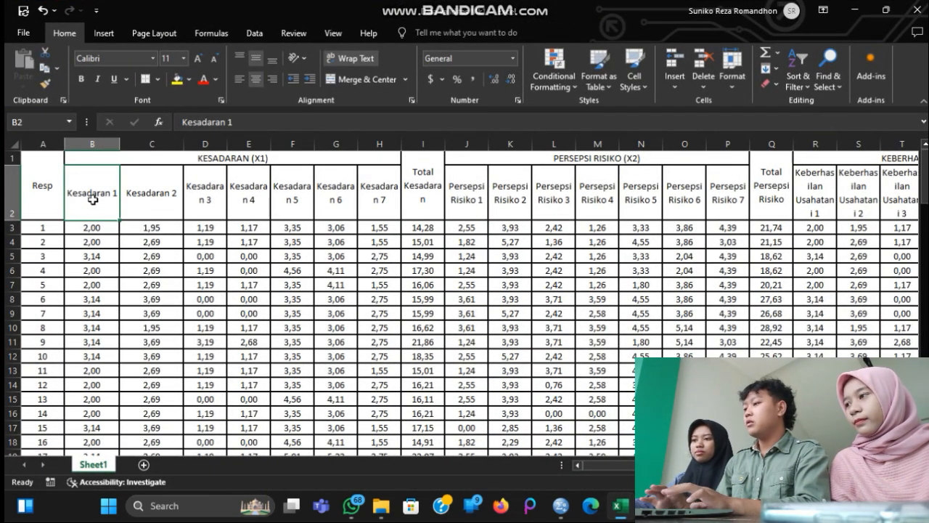
{"action": "key", "text": "shift+Right"}
{"action": "key", "text": "shift+Right"}
{"action": "key", "text": "shift+Right"}
{"action": "key", "text": "shift+Right"}
{"action": "key", "text": "shift+Right"}
{"action": "key", "text": "shift+Right"}
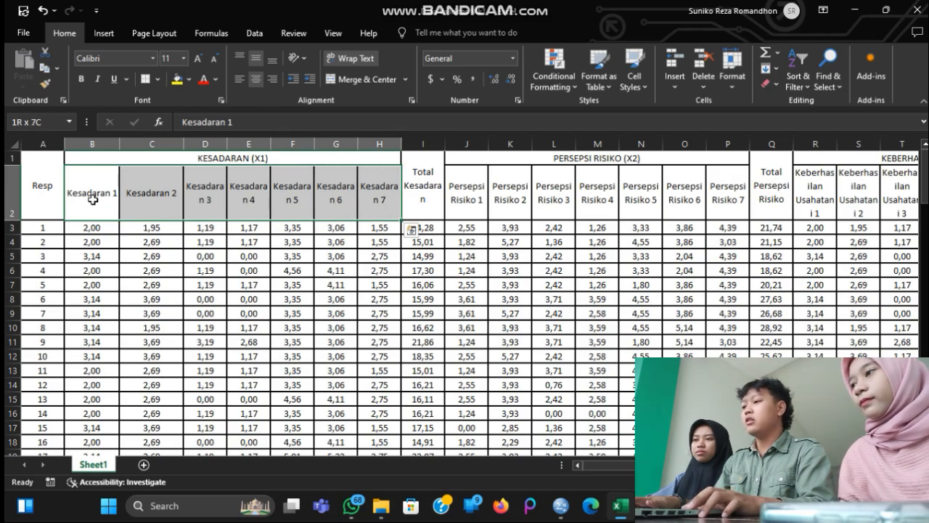
{"action": "key", "text": "shift+Down"}
{"action": "key", "text": "shift+Down"}
{"action": "key", "text": "shift+Down"}
{"action": "key", "text": "shift+Down"}
{"action": "key", "text": "shift+Down"}
{"action": "key", "text": "shift+Down"}
{"action": "key", "text": "shift+Down"}
{"action": "key", "text": "shift+Down"}
{"action": "key", "text": "shift+Down"}
{"action": "key", "text": "shift+Down"}
{"action": "key", "text": "shift+Down"}
{"action": "key", "text": "shift+Down"}
{"action": "key", "text": "shift+Down"}
{"action": "key", "text": "shift+Down"}
{"action": "key", "text": "shift+Down"}
{"action": "key", "text": "shift+Down"}
{"action": "key", "text": "shift+Down"}
{"action": "key", "text": "shift+Down"}
{"action": "key", "text": "shift+Down"}
{"action": "key", "text": "shift+Down"}
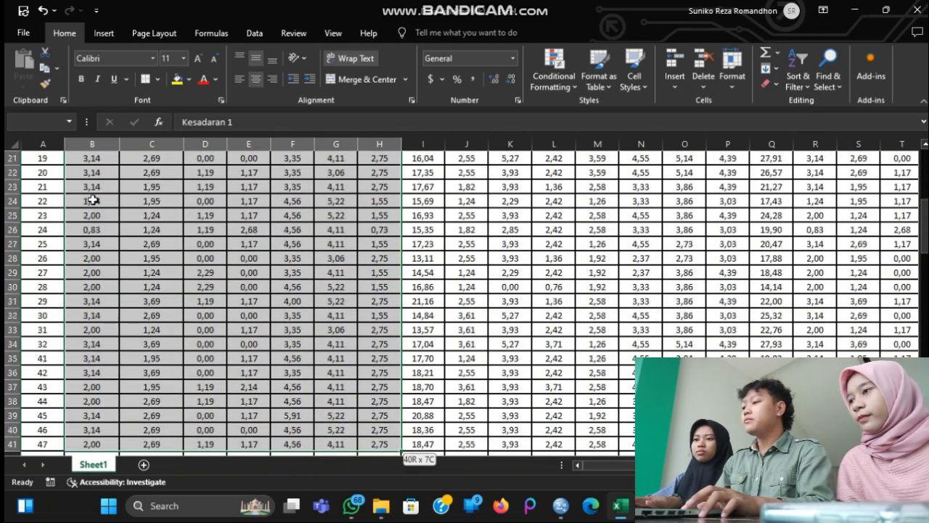
{"action": "key", "text": "shift+Down"}
{"action": "key", "text": "shift+Down"}
{"action": "key", "text": "shift+Down"}
{"action": "key", "text": "shift+Down"}
{"action": "key", "text": "shift+Down"}
{"action": "key", "text": "shift+Down"}
{"action": "key", "text": "shift+Down"}
{"action": "key", "text": "shift+Down"}
{"action": "key", "text": "shift+Down"}
{"action": "key", "text": "shift+Down"}
{"action": "key", "text": "shift+Down"}
{"action": "key", "text": "shift+Down"}
{"action": "key", "text": "shift+Down"}
{"action": "key", "text": "shift+Down"}
{"action": "key", "text": "shift+Down"}
{"action": "key", "text": "shift+Down"}
{"action": "key", "text": "shift+Down"}
{"action": "key", "text": "shift+Down"}
{"action": "key", "text": "shift+Down"}
{"action": "key", "text": "shift+Down"}
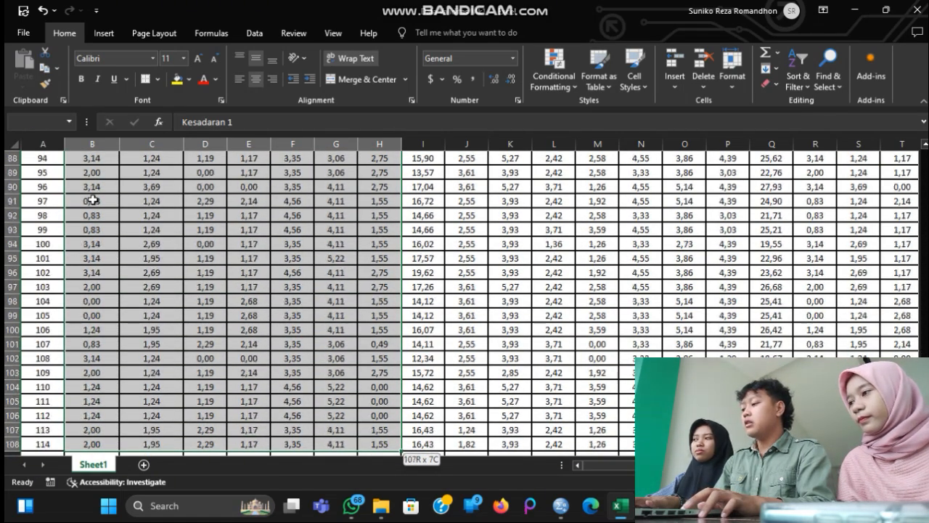
{"action": "key", "text": "shift+Down"}
{"action": "key", "text": "shift+Down"}
{"action": "key", "text": "shift+Down"}
{"action": "key", "text": "shift+Down"}
{"action": "key", "text": "shift+Down"}
{"action": "key", "text": "shift+Down"}
{"action": "key", "text": "shift+Down"}
{"action": "key", "text": "shift+Down"}
{"action": "key", "text": "shift+Down"}
{"action": "key", "text": "shift+Down"}
{"action": "key", "text": "shift+Down"}
{"action": "key", "text": "shift+Down"}
{"action": "key", "text": "shift+Down"}
{"action": "key", "text": "shift+Down"}
{"action": "key", "text": "shift+Down"}
{"action": "key", "text": "shift+Down"}
{"action": "key", "text": "shift+Up"}
{"action": "key", "text": "shift+Up"}
{"action": "key", "text": "shift+Up"}
{"action": "key", "text": "shift+Up"}
{"action": "key", "text": "shift+Up"}
{"action": "key", "text": "shift+Up"}
{"action": "key", "text": "shift+Up"}
{"action": "key", "text": "shift+Up"}
{"action": "key", "text": "shift+Up"}
{"action": "key", "text": "shift+Up"}
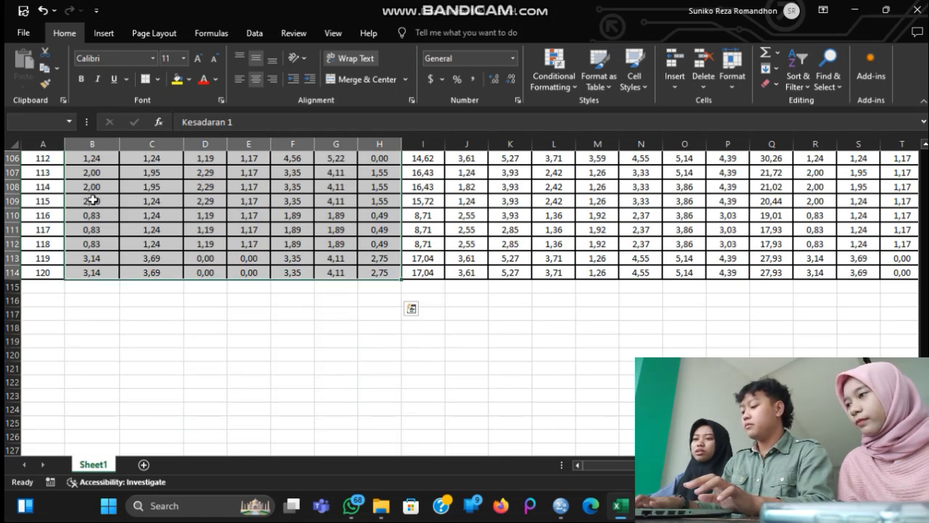
{"action": "key", "text": "ctrl+c"}
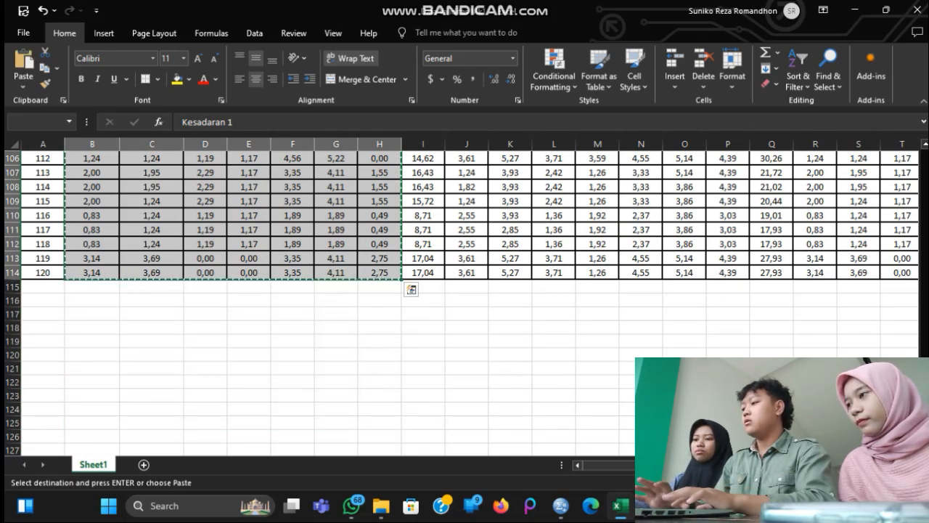
- Switch to SPSS, paste the copied block with variable names from row 1 of the first column, and select row 1 of the next empty column
{"action": "left_click", "coordinate": [569, 510]}
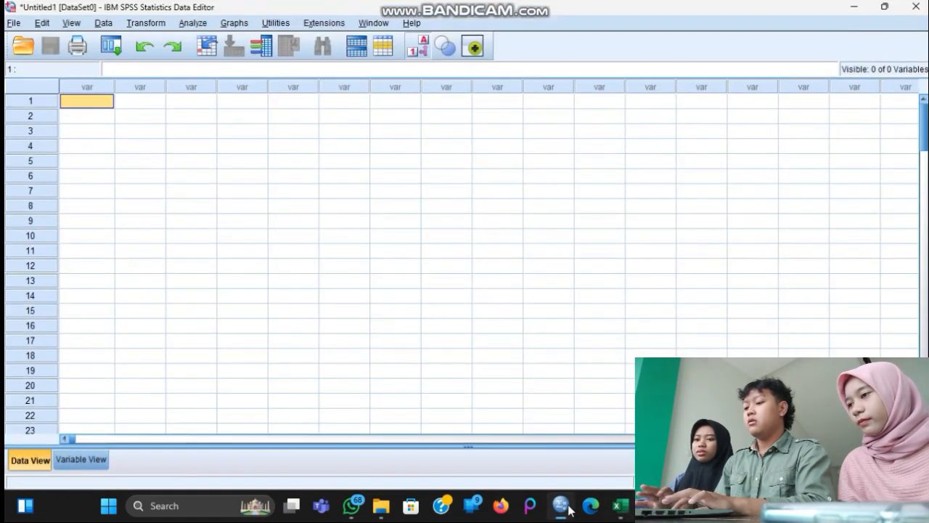
{"action": "right_click", "coordinate": [88, 110]}
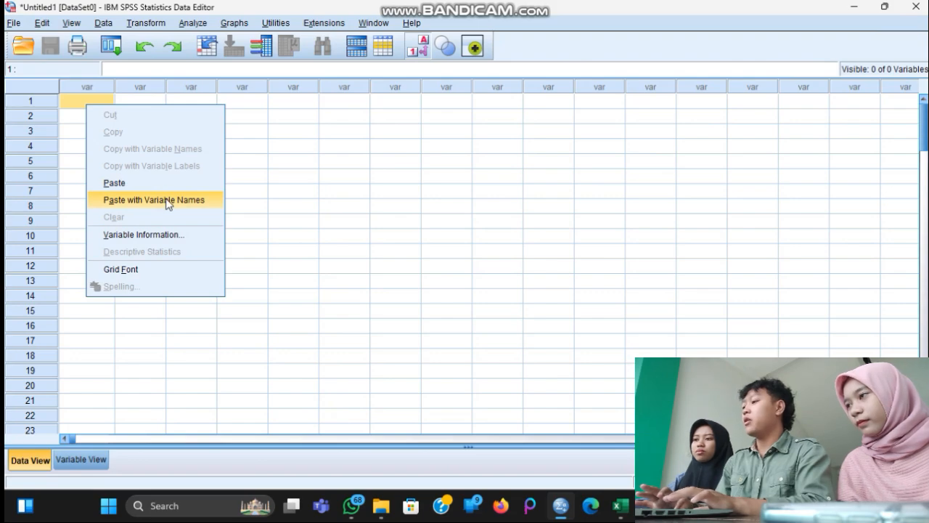
{"action": "left_click", "coordinate": [154, 199]}
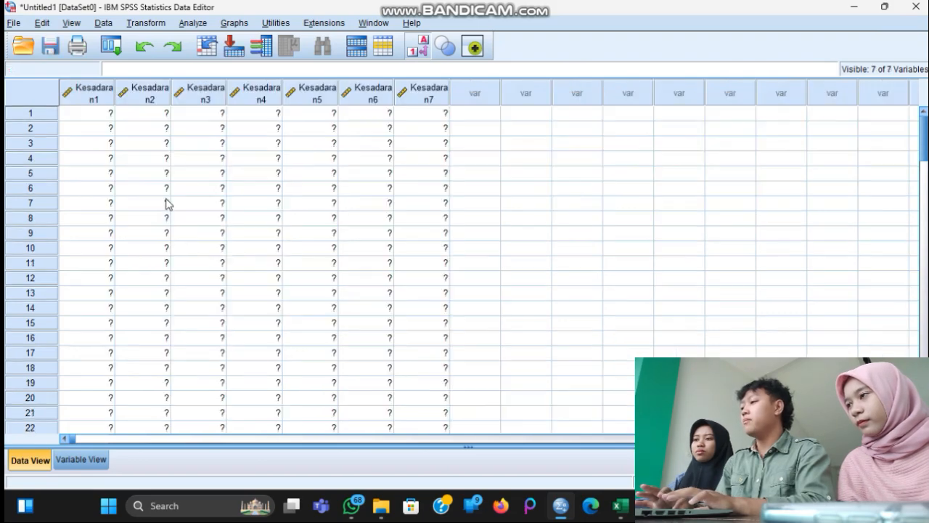
{"action": "left_click", "coordinate": [473, 115]}
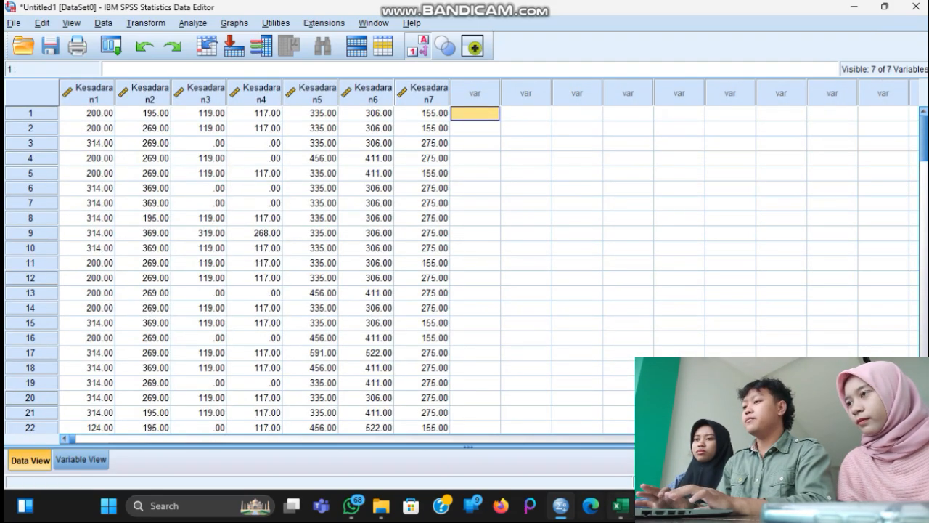
- Switch to Excel and copy the Total Kesadaran values without the header, down to respondent 120 (I3:I114)
{"action": "left_click", "coordinate": [620, 506]}
{"action": "scroll", "coordinate": [456, 310], "scroll_direction": "up", "scroll_amount": 20}
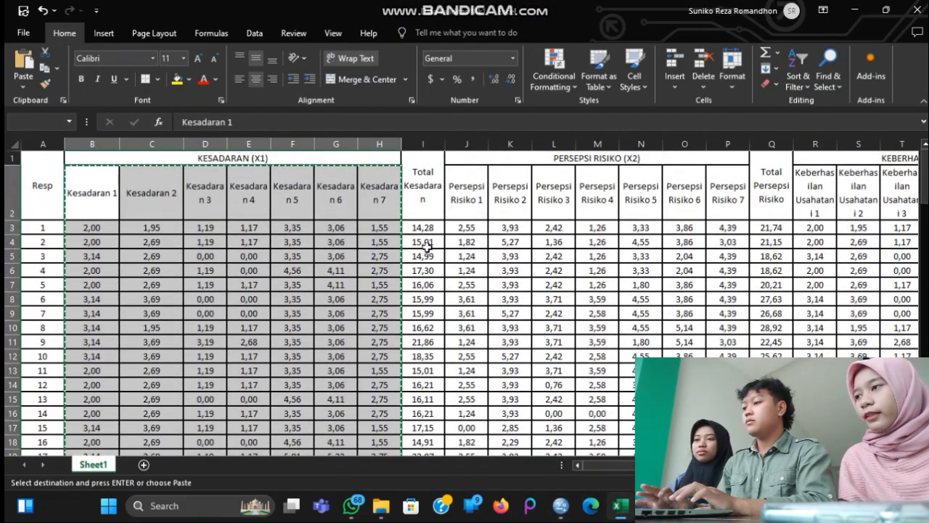
{"action": "left_click", "coordinate": [424, 230]}
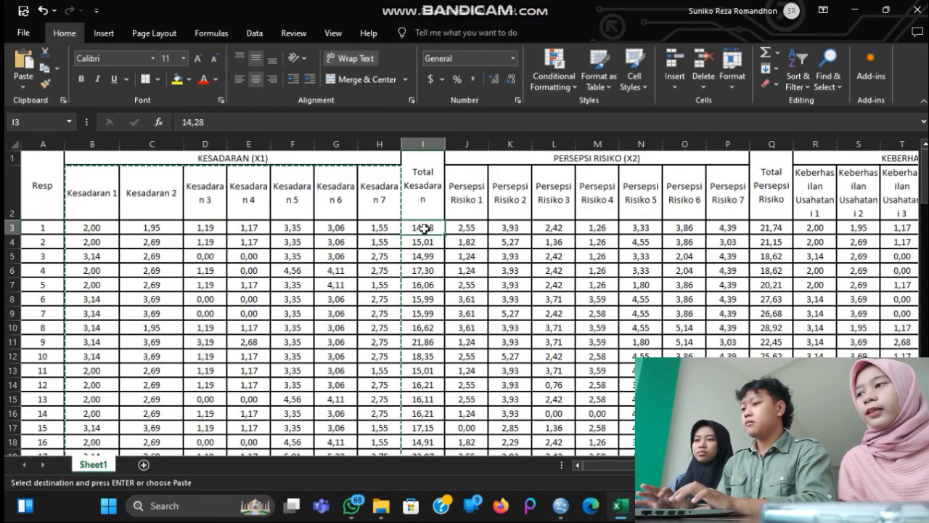
{"action": "left_click_drag", "start_coordinate": [423, 231], "coordinate": [429, 430]}
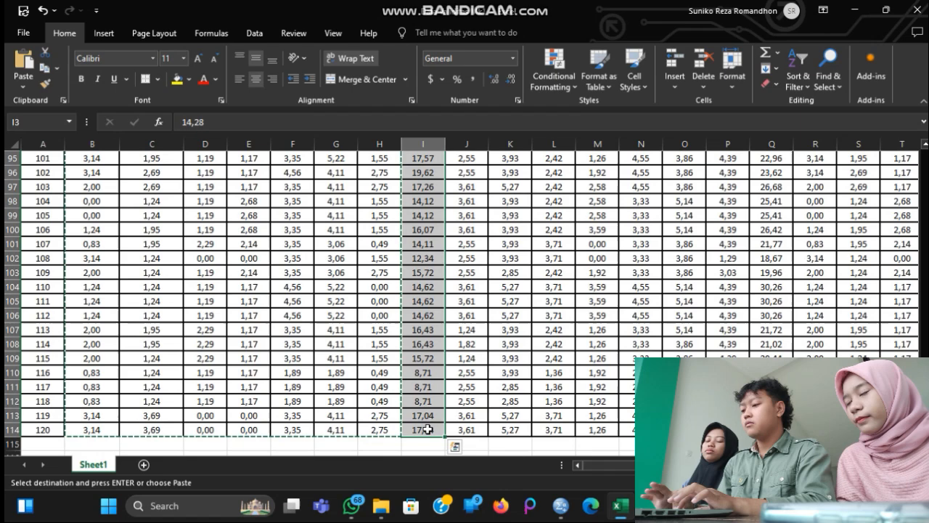
{"action": "key", "text": "ctrl+c"}
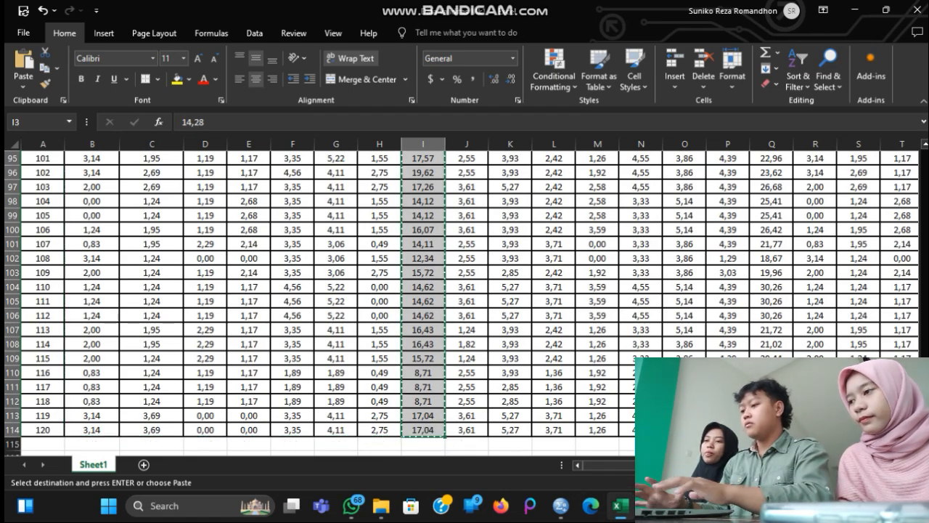
- Switch to SPSS, paste the Total Kesadaran values beside Kesadaran7 from row 1, and select row 1 of the next empty column
{"action": "left_click", "coordinate": [560, 507]}
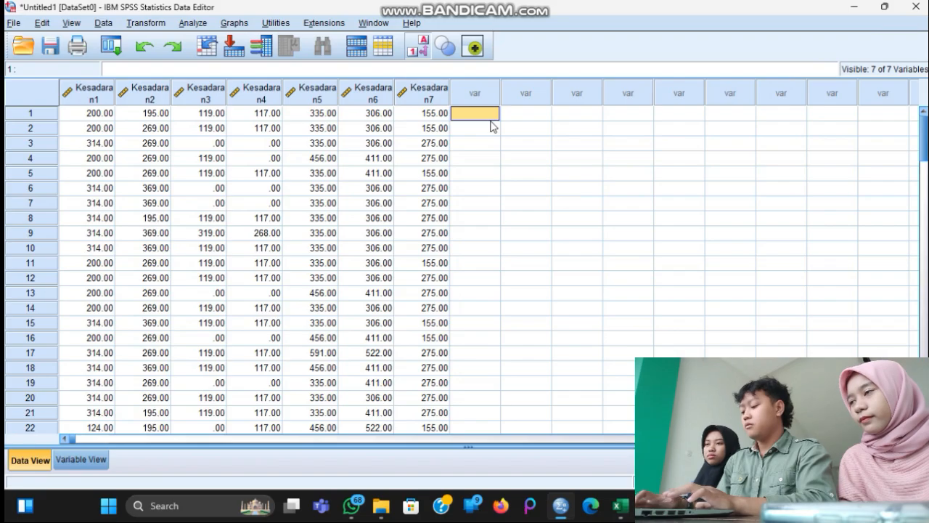
{"action": "key", "text": "ctrl+v"}
{"action": "left_click", "coordinate": [537, 115]}
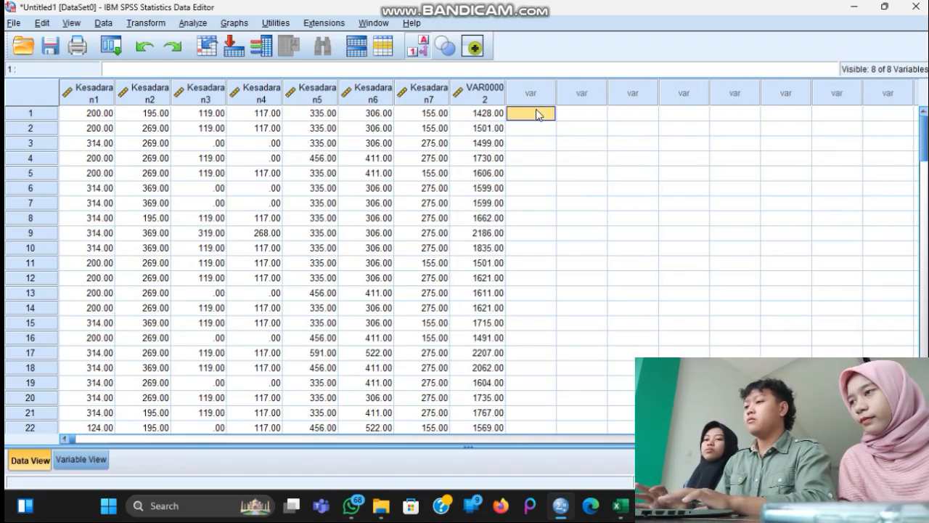
- Switch to the Excel workbook and copy the Persepsi Risiko 1 to Persepsi Risiko 7 columns with their headers, down to respondent 120 (J2:P114)
{"action": "mouse_move", "coordinate": [625, 504]}
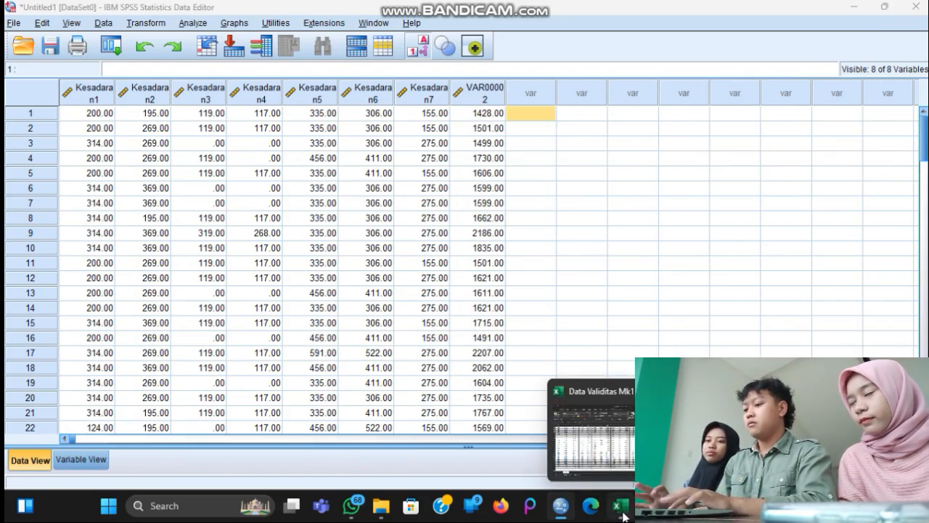
{"action": "left_click", "coordinate": [556, 396]}
{"action": "scroll", "coordinate": [543, 347], "scroll_direction": "up", "scroll_amount": 20}
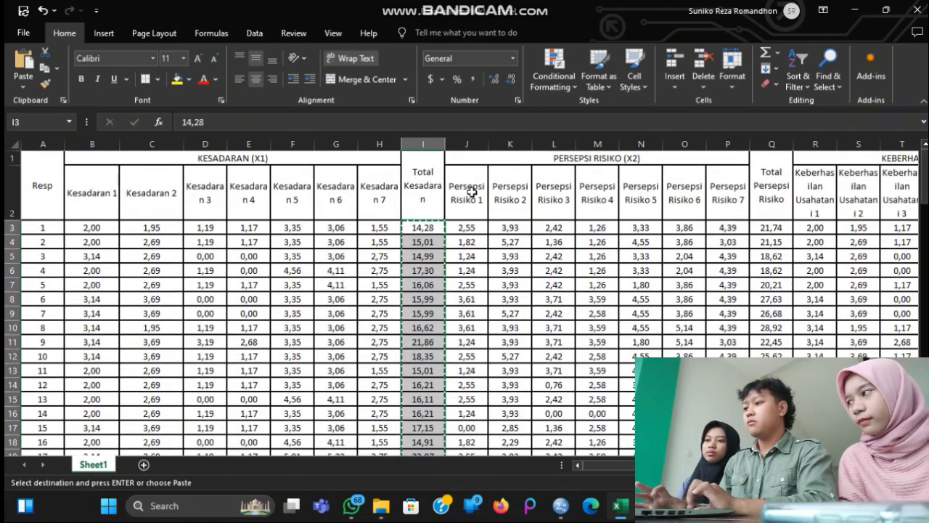
{"action": "left_click", "coordinate": [472, 192]}
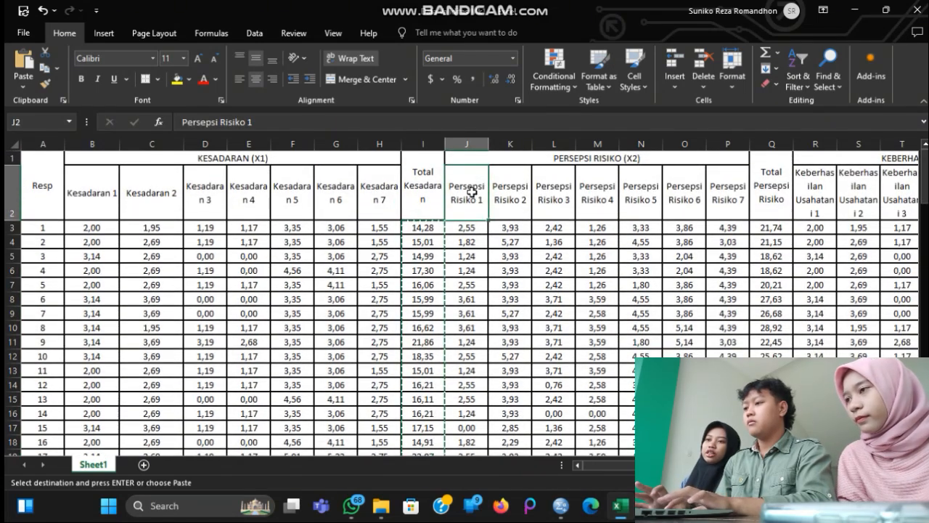
{"action": "key", "text": "shift+Right"}
{"action": "key", "text": "shift+Right"}
{"action": "key", "text": "shift+Right"}
{"action": "key", "text": "shift+Right"}
{"action": "key", "text": "shift+Right"}
{"action": "key", "text": "shift+Right"}
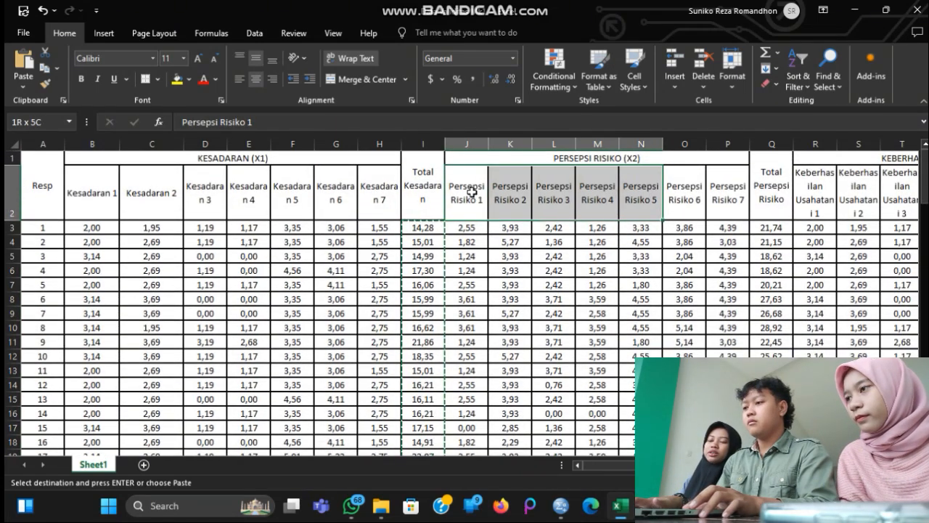
{"action": "key", "text": "shift+Right"}
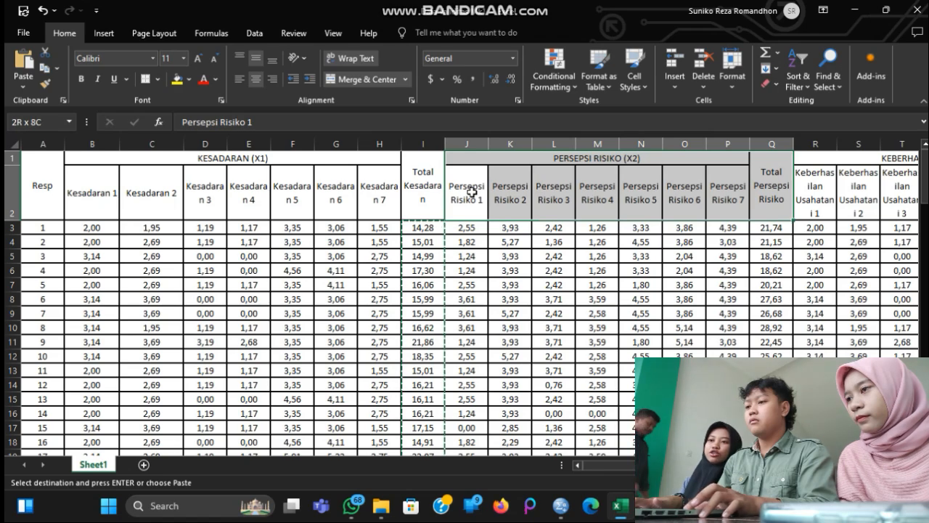
{"action": "key", "text": "shift+Down"}
{"action": "key", "text": "shift+Down"}
{"action": "key", "text": "shift+Down"}
{"action": "key", "text": "shift+Left"}
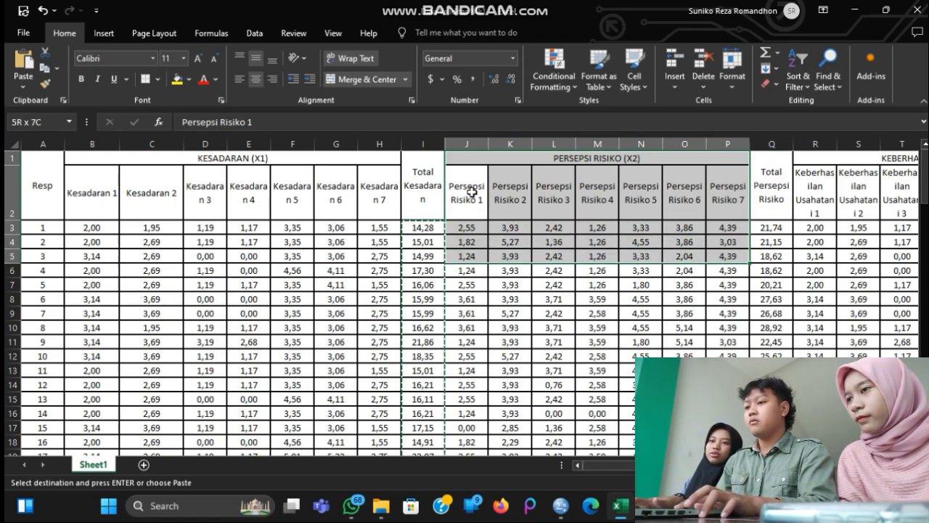
{"action": "key", "text": "shift+Down"}
{"action": "key", "text": "shift+Down"}
{"action": "key", "text": "shift+Down"}
{"action": "key", "text": "shift+Down"}
{"action": "key", "text": "shift+Down"}
{"action": "key", "text": "shift+Down"}
{"action": "key", "text": "shift+Down"}
{"action": "key", "text": "shift+Down"}
{"action": "key", "text": "shift+Down"}
{"action": "key", "text": "shift+Down"}
{"action": "key", "text": "shift+Down"}
{"action": "key", "text": "shift+Down"}
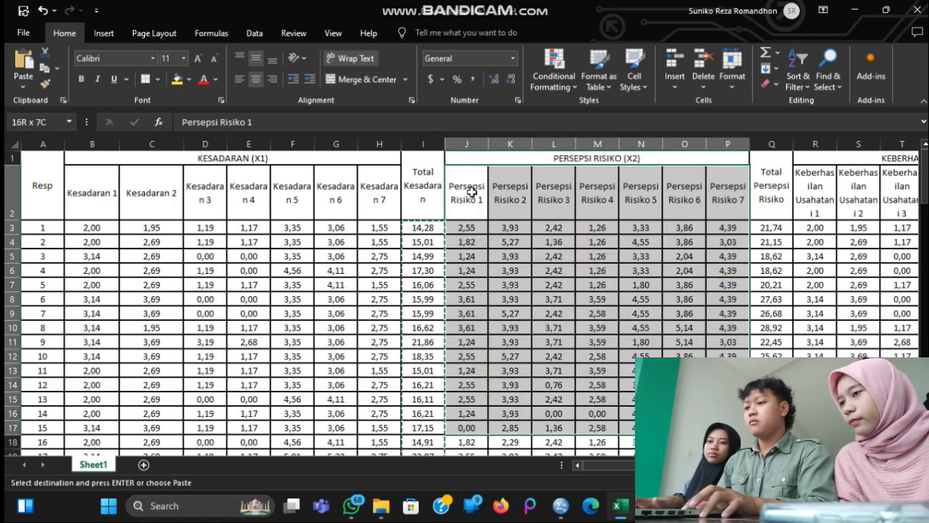
{"action": "key", "text": "shift+Down"}
{"action": "key", "text": "shift+Down"}
{"action": "key", "text": "shift+Down"}
{"action": "key", "text": "shift+Down"}
{"action": "key", "text": "shift+Down"}
{"action": "key", "text": "shift+Down"}
{"action": "key", "text": "shift+Down"}
{"action": "key", "text": "shift+Down"}
{"action": "key", "text": "shift+Down"}
{"action": "key", "text": "shift+Down"}
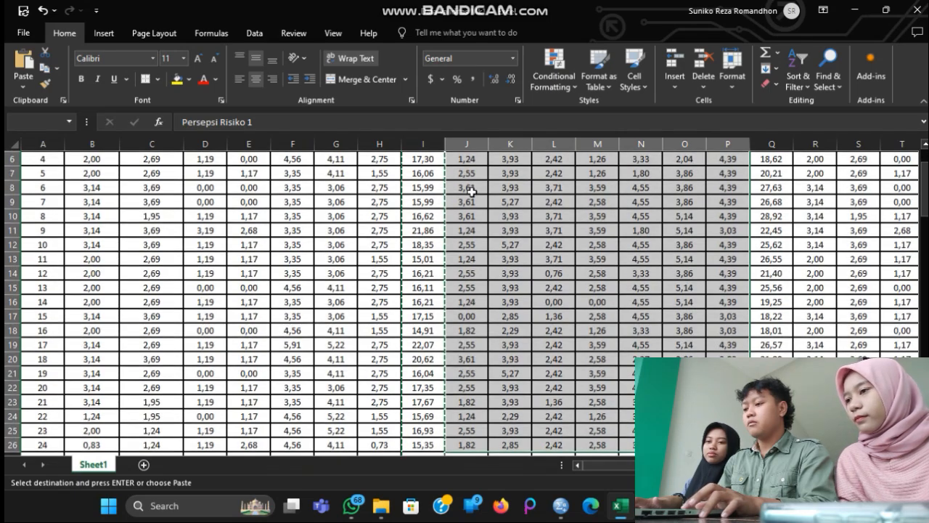
{"action": "key", "text": "shift+Down"}
{"action": "key", "text": "shift+Down"}
{"action": "key", "text": "shift+Down"}
{"action": "key", "text": "shift+Down"}
{"action": "key", "text": "shift+Down"}
{"action": "key", "text": "shift+Down"}
{"action": "key", "text": "shift+Down"}
{"action": "key", "text": "shift+Down"}
{"action": "key", "text": "shift+Down"}
{"action": "key", "text": "shift+Down"}
{"action": "key", "text": "shift+Down"}
{"action": "key", "text": "shift+Down"}
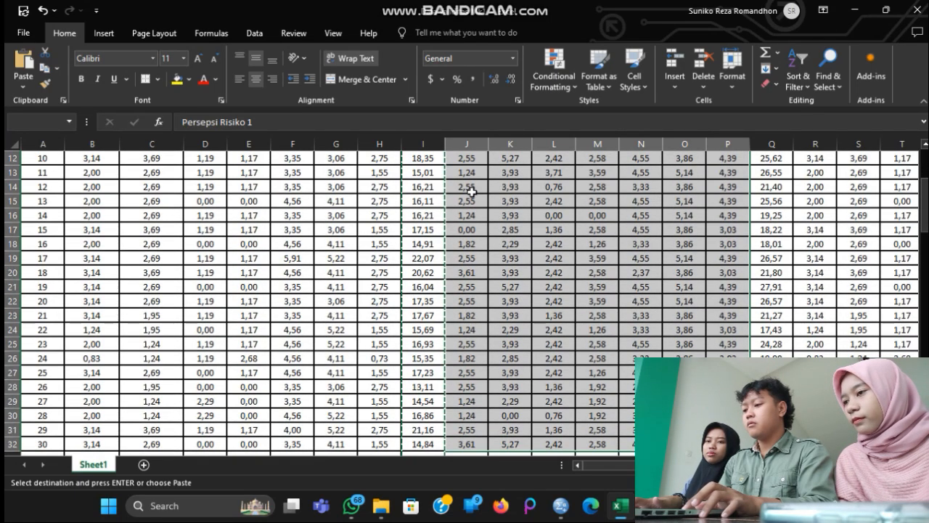
{"action": "key", "text": "shift+Down"}
{"action": "key", "text": "shift+Down"}
{"action": "key", "text": "shift+Down"}
{"action": "key", "text": "shift+Down"}
{"action": "key", "text": "shift+Down"}
{"action": "key", "text": "shift+Down"}
{"action": "key", "text": "shift+Down"}
{"action": "key", "text": "shift+Down"}
{"action": "key", "text": "shift+Down"}
{"action": "key", "text": "shift+Down"}
{"action": "key", "text": "shift+Down"}
{"action": "key", "text": "shift+Down"}
{"action": "key", "text": "shift+Down"}
{"action": "key", "text": "shift+Down"}
{"action": "key", "text": "shift+Down"}
{"action": "key", "text": "shift+Down"}
{"action": "key", "text": "shift+Down"}
{"action": "key", "text": "shift+Down"}
{"action": "key", "text": "shift+Down"}
{"action": "key", "text": "shift+Down"}
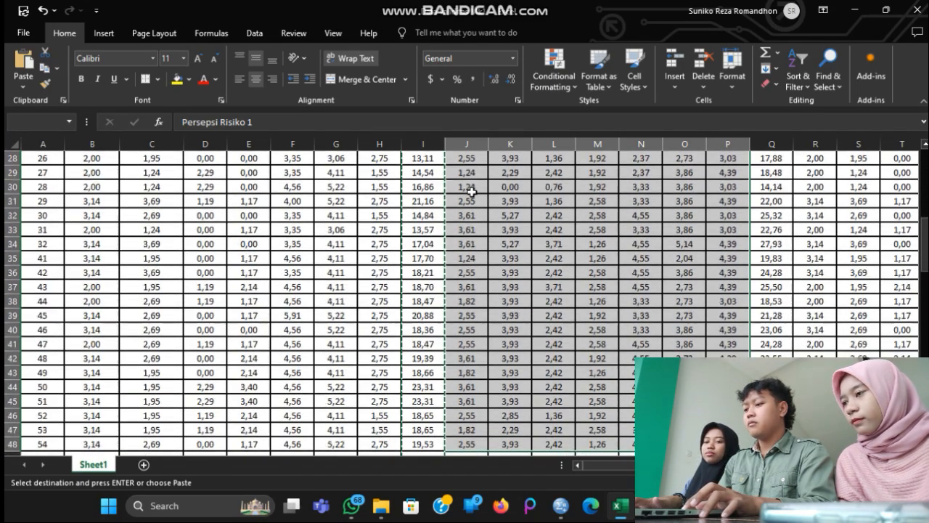
{"action": "key", "text": "shift+Down"}
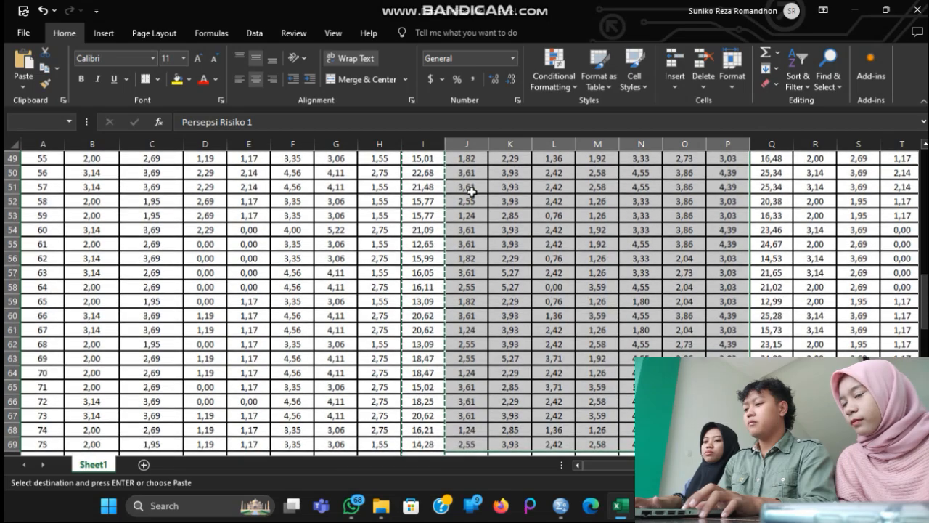
{"action": "key", "text": "shift+Down"}
{"action": "key", "text": "shift+Down"}
{"action": "key", "text": "shift+Down"}
{"action": "key", "text": "shift+Down"}
{"action": "key", "text": "shift+Down"}
{"action": "key", "text": "shift+Down"}
{"action": "key", "text": "shift+Down"}
{"action": "key", "text": "shift+Down"}
{"action": "key", "text": "shift+Down"}
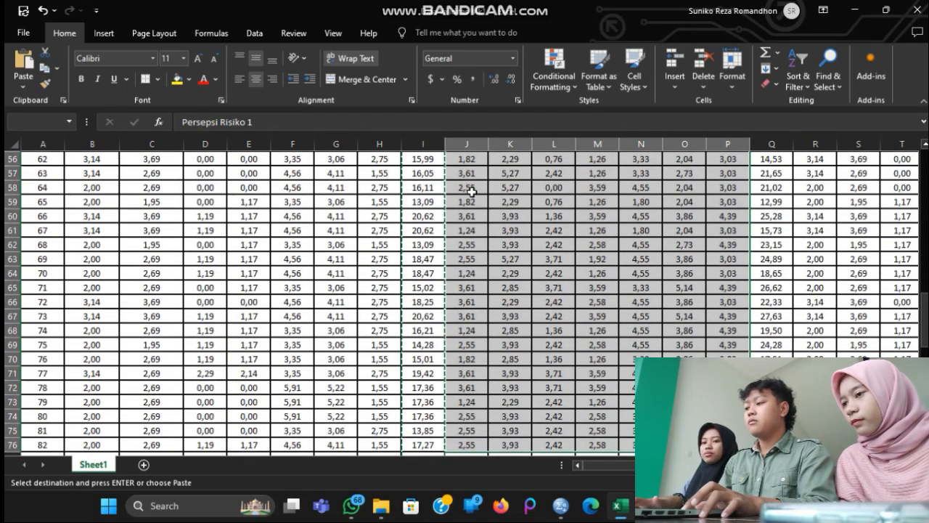
{"action": "key", "text": "shift+Down"}
{"action": "key", "text": "shift+Down"}
{"action": "key", "text": "shift+Down"}
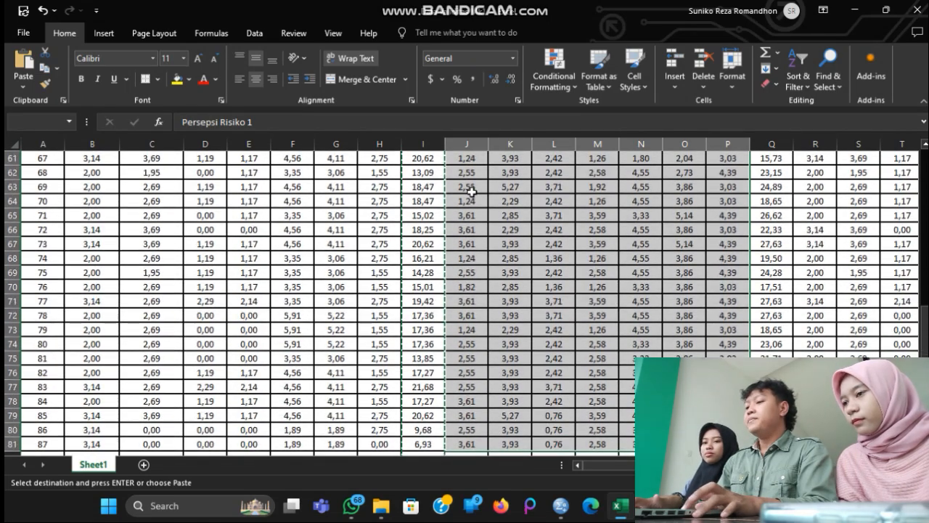
{"action": "key", "text": "shift+Down"}
{"action": "key", "text": "shift+Down"}
{"action": "key", "text": "shift+Down"}
{"action": "key", "text": "shift+Down"}
{"action": "key", "text": "shift+Down"}
{"action": "key", "text": "shift+Down"}
{"action": "key", "text": "shift+Down"}
{"action": "key", "text": "shift+Down"}
{"action": "key", "text": "shift+Down"}
{"action": "key", "text": "shift+Down"}
{"action": "key", "text": "shift+Down"}
{"action": "key", "text": "shift+Down"}
{"action": "key", "text": "shift+Down"}
{"action": "key", "text": "shift+Down"}
{"action": "key", "text": "shift+Down"}
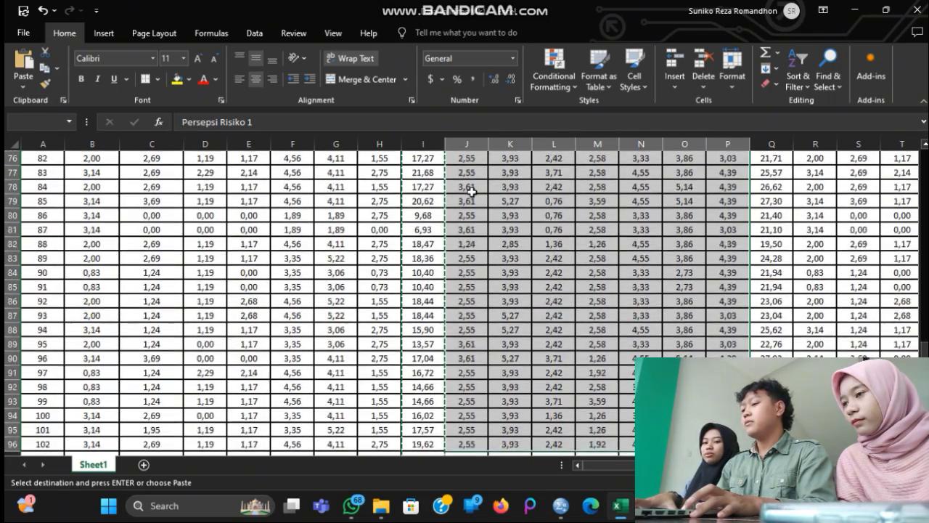
{"action": "key", "text": "shift+Down"}
{"action": "key", "text": "shift+Down"}
{"action": "key", "text": "shift+Down"}
{"action": "key", "text": "shift+Down"}
{"action": "key", "text": "shift+Down"}
{"action": "key", "text": "shift+Down"}
{"action": "key", "text": "shift+Down"}
{"action": "key", "text": "shift+Down"}
{"action": "key", "text": "shift+Down"}
{"action": "key", "text": "shift+Down"}
{"action": "key", "text": "shift+Down"}
{"action": "key", "text": "shift+Down"}
{"action": "key", "text": "shift+Down"}
{"action": "key", "text": "shift+Down"}
{"action": "key", "text": "shift+Down"}
{"action": "key", "text": "shift+Down"}
{"action": "key", "text": "shift+Down"}
{"action": "key", "text": "shift+Down"}
{"action": "key", "text": "shift+Down"}
{"action": "key", "text": "shift+Down"}
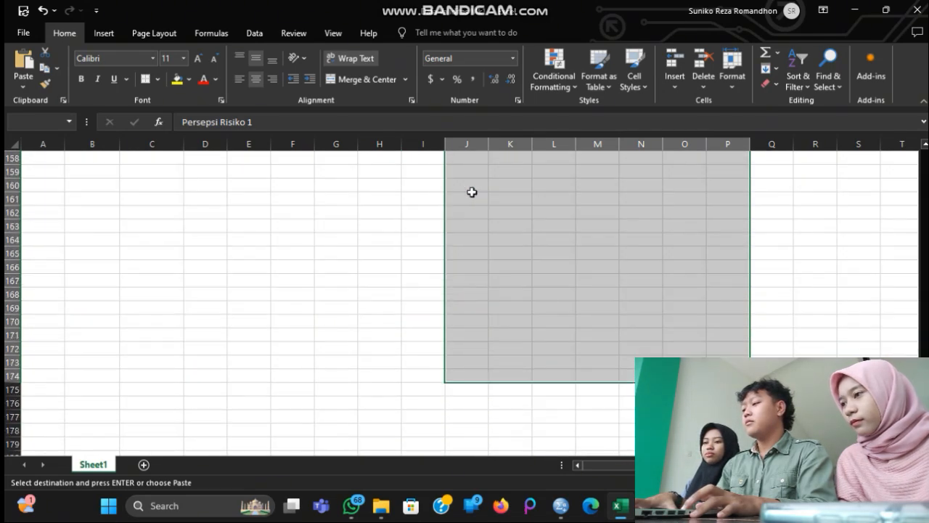
{"action": "key", "text": "shift+Up"}
{"action": "key", "text": "shift+Up"}
{"action": "key", "text": "shift+Up"}
{"action": "key", "text": "shift+Up"}
{"action": "key", "text": "shift+Up"}
{"action": "key", "text": "shift+Up"}
{"action": "key", "text": "shift+Up"}
{"action": "key", "text": "shift+Up"}
{"action": "key", "text": "shift+Up"}
{"action": "key", "text": "shift+Up"}
{"action": "key", "text": "shift+Up"}
{"action": "key", "text": "shift+Up"}
{"action": "key", "text": "shift+Up"}
{"action": "key", "text": "shift+Up"}
{"action": "key", "text": "shift+Up"}
{"action": "key", "text": "shift+Up"}
{"action": "key", "text": "shift+Up"}
{"action": "key", "text": "shift+Up"}
{"action": "key", "text": "shift+Up"}
{"action": "key", "text": "shift+Up"}
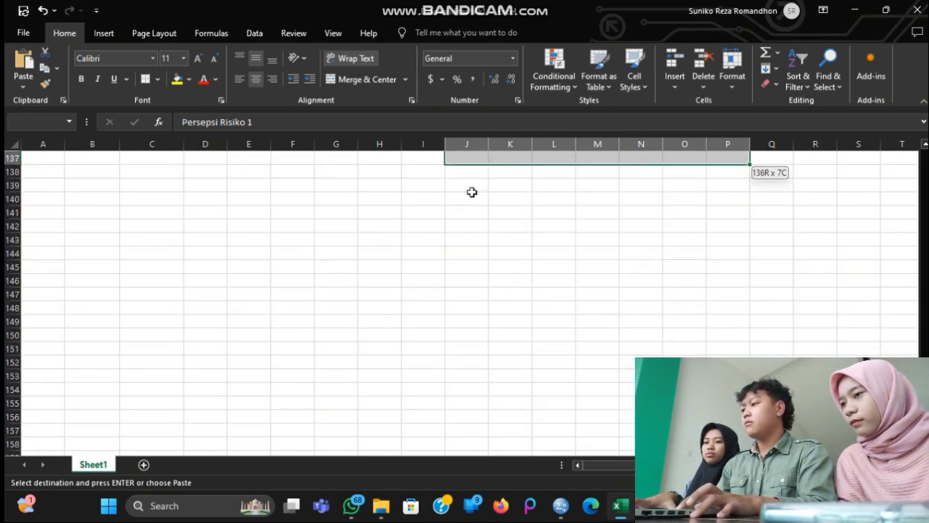
{"action": "key", "text": "shift+Up"}
{"action": "key", "text": "shift+Up"}
{"action": "key", "text": "shift+Up"}
{"action": "key", "text": "shift+Up"}
{"action": "key", "text": "shift+Up"}
{"action": "key", "text": "shift+Up"}
{"action": "key", "text": "shift+Up"}
{"action": "key", "text": "shift+Up"}
{"action": "key", "text": "shift+Up"}
{"action": "key", "text": "shift+Up"}
{"action": "key", "text": "shift+Up"}
{"action": "key", "text": "shift+Up"}
{"action": "key", "text": "shift+Up"}
{"action": "key", "text": "shift+Up"}
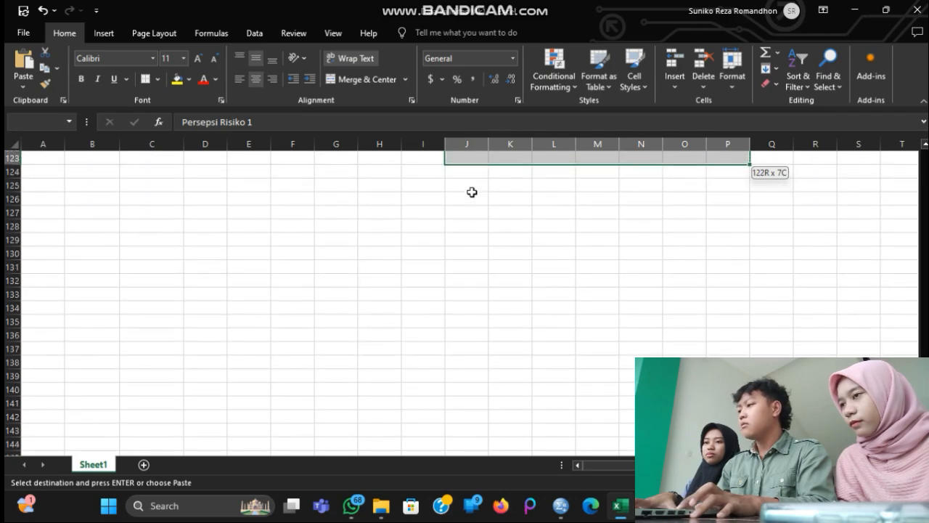
{"action": "key", "text": "shift+Up"}
{"action": "key", "text": "shift+Up"}
{"action": "key", "text": "shift+Up"}
{"action": "key", "text": "shift+Up"}
{"action": "key", "text": "shift+Up"}
{"action": "key", "text": "shift+Up"}
{"action": "key", "text": "shift+Up"}
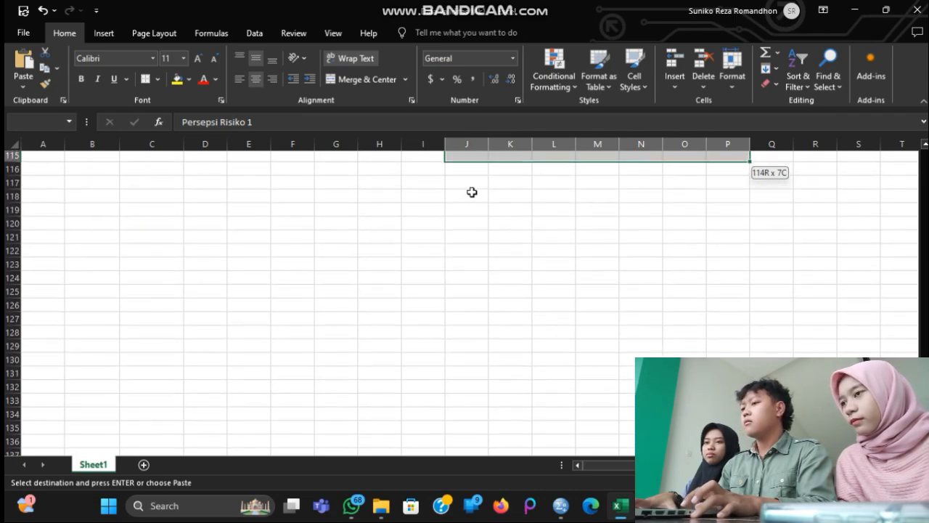
{"action": "key", "text": "shift+Down"}
{"action": "key", "text": "ctrl+v"}
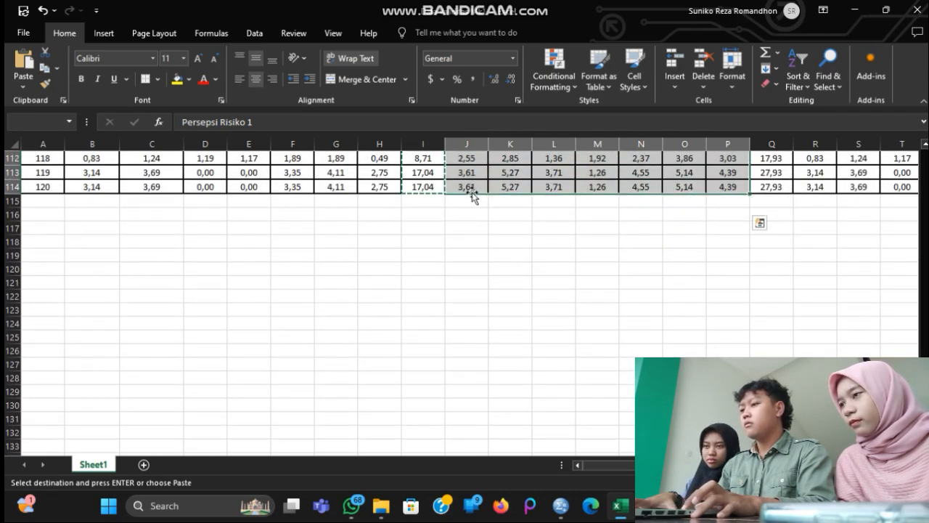
- Copy the selected Persepsi Risiko block, switch to SPSS, and paste it with variable names from row 1 of the first empty column
{"action": "key", "text": "ctrl+c"}
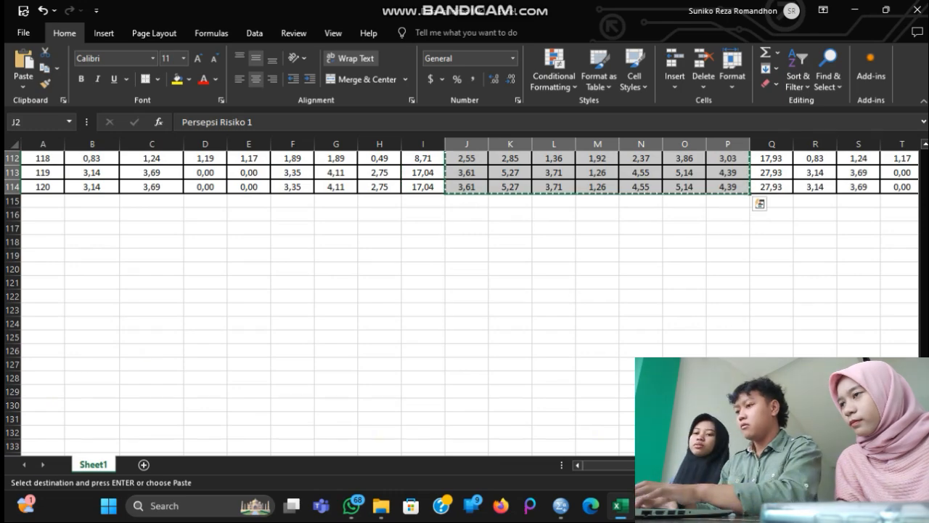
{"action": "left_click", "coordinate": [561, 507]}
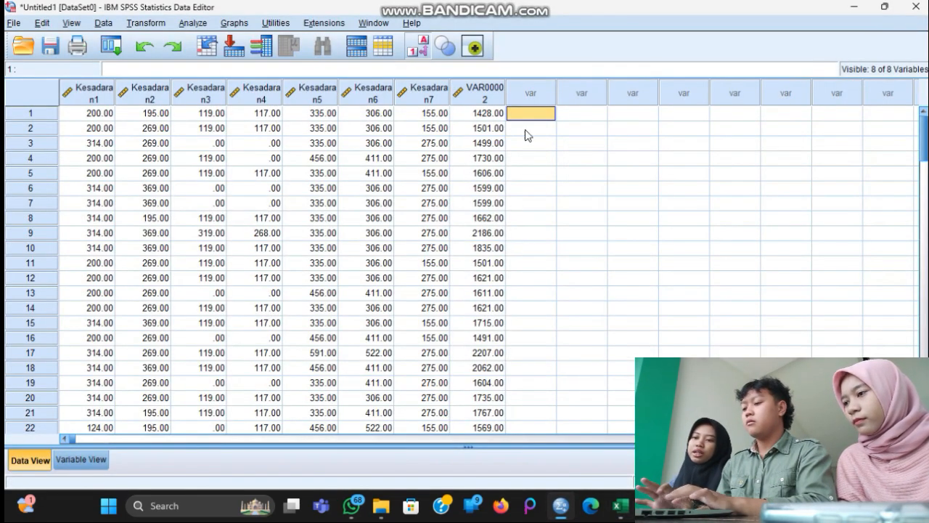
{"action": "right_click", "coordinate": [534, 112]}
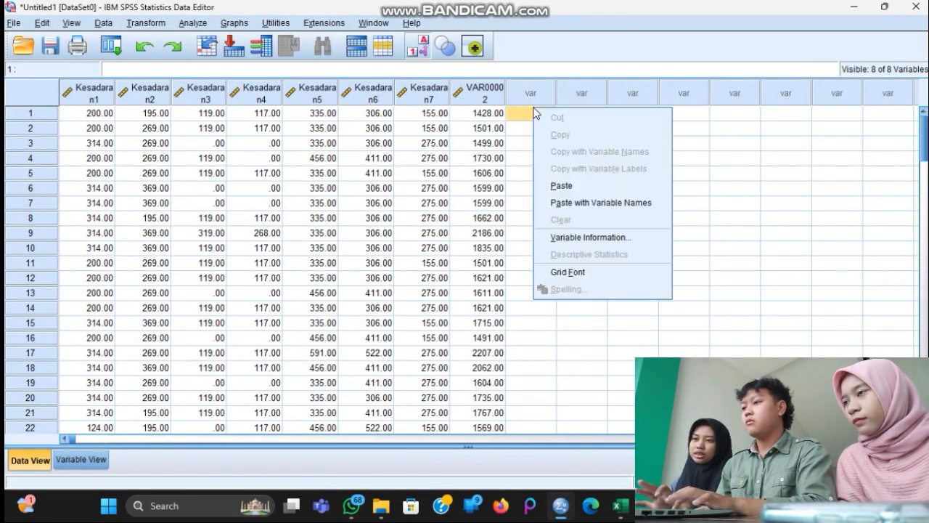
{"action": "left_click", "coordinate": [598, 204]}
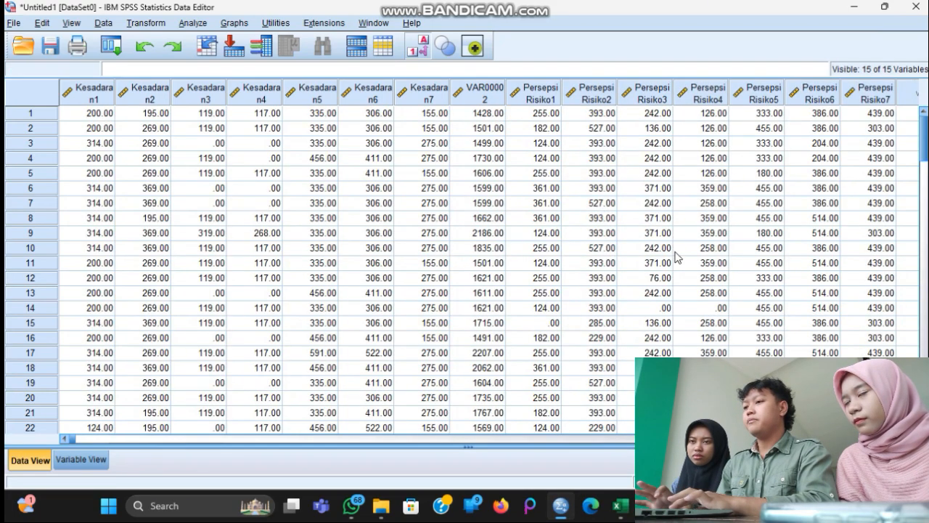
{"action": "scroll", "coordinate": [319, 255], "scroll_direction": "right", "scroll_amount": 4}
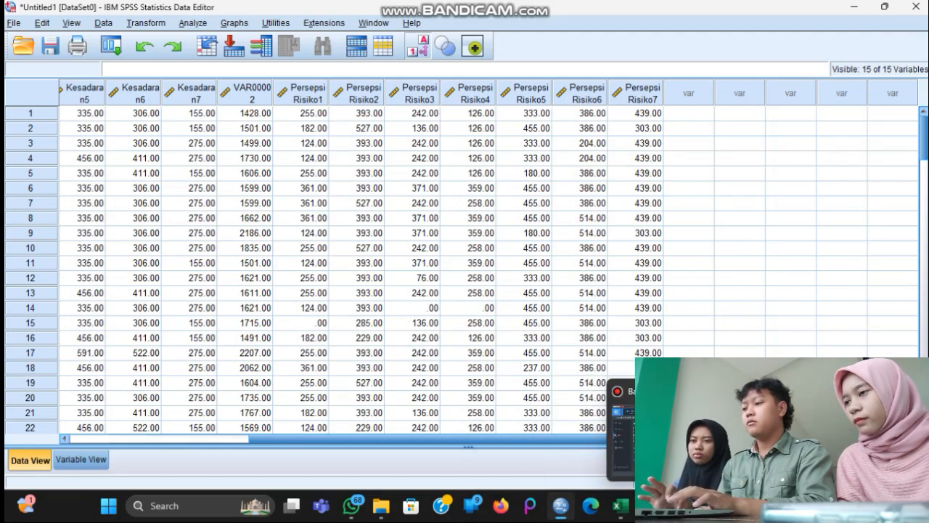
- Switch to Excel and copy the Total Persepsi Risiko values without the header, down to respondent 120 (Q3:Q114)
{"action": "left_click", "coordinate": [620, 508]}
{"action": "scroll", "coordinate": [614, 317], "scroll_direction": "up", "scroll_amount": 20}
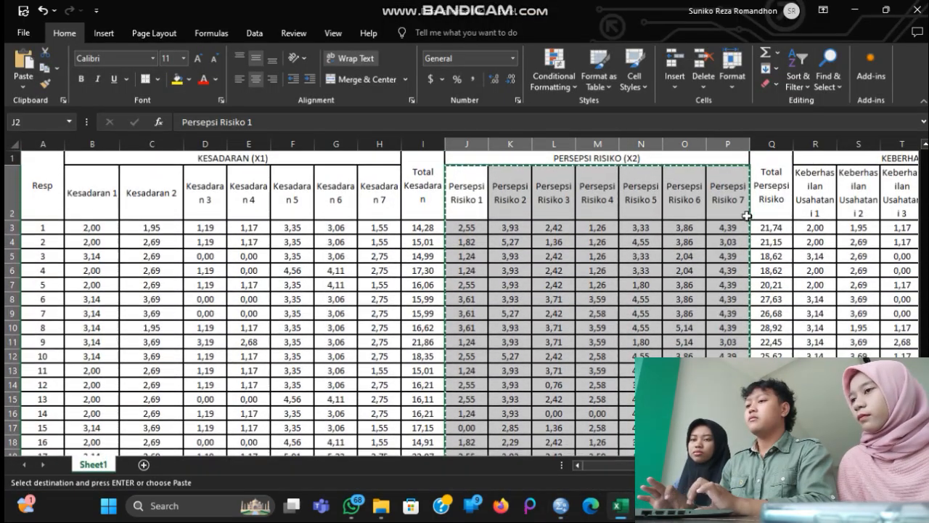
{"action": "left_click", "coordinate": [775, 227]}
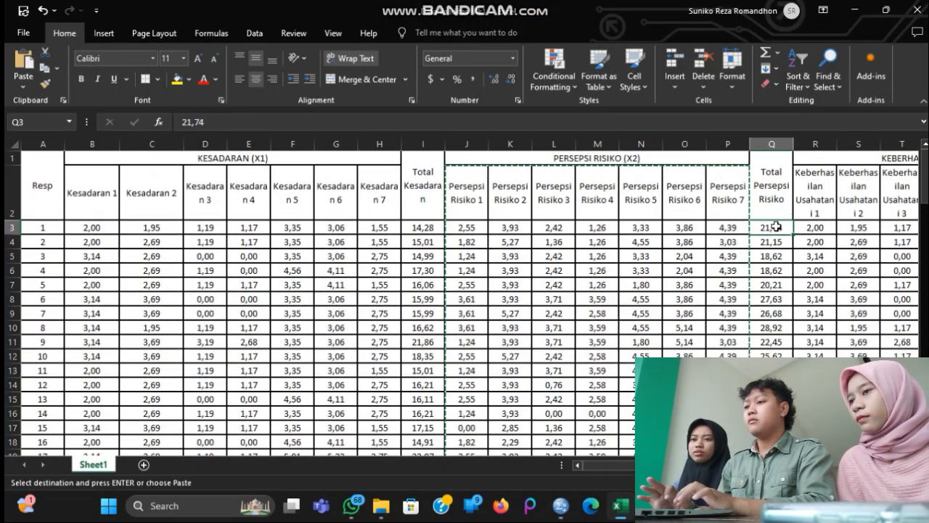
{"action": "left_click_drag", "start_coordinate": [776, 227], "coordinate": [773, 430]}
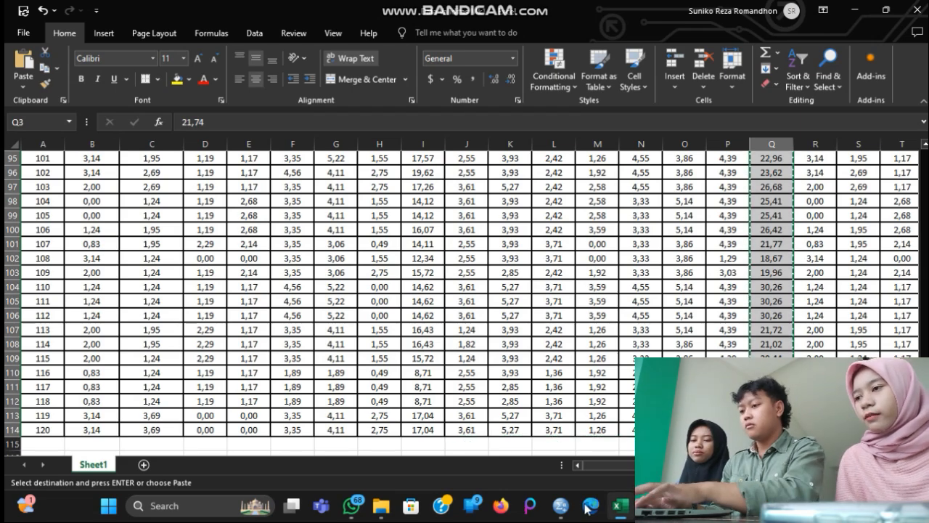
- Switch to SPSS, paste the Total Persepsi Risiko values beside PersepsiRisiko7 from row 1, and select row 1 of the next empty column
{"action": "left_click", "coordinate": [562, 507]}
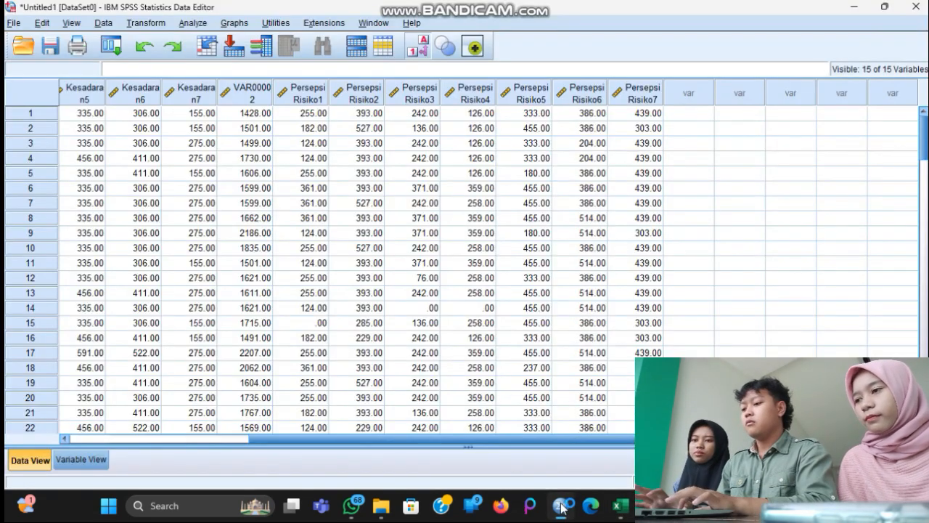
{"action": "left_click", "coordinate": [688, 115]}
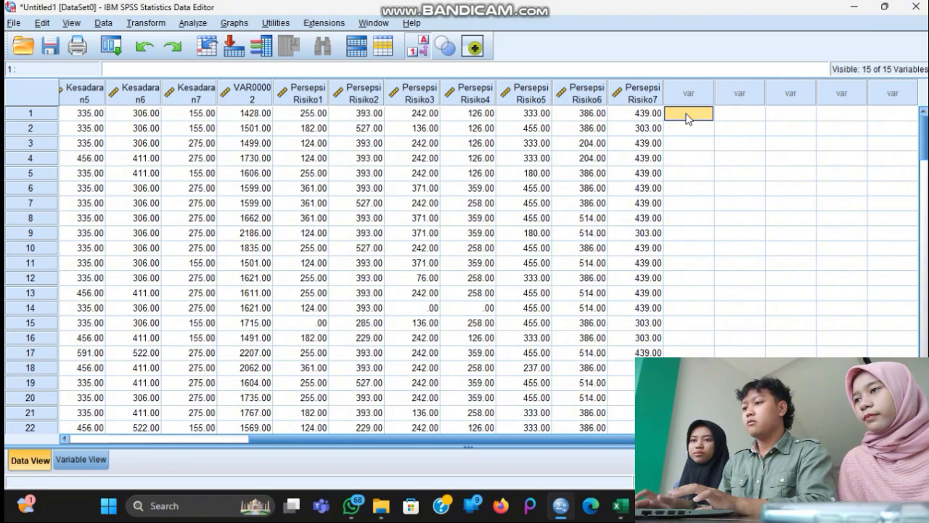
{"action": "key", "text": "ctrl+v"}
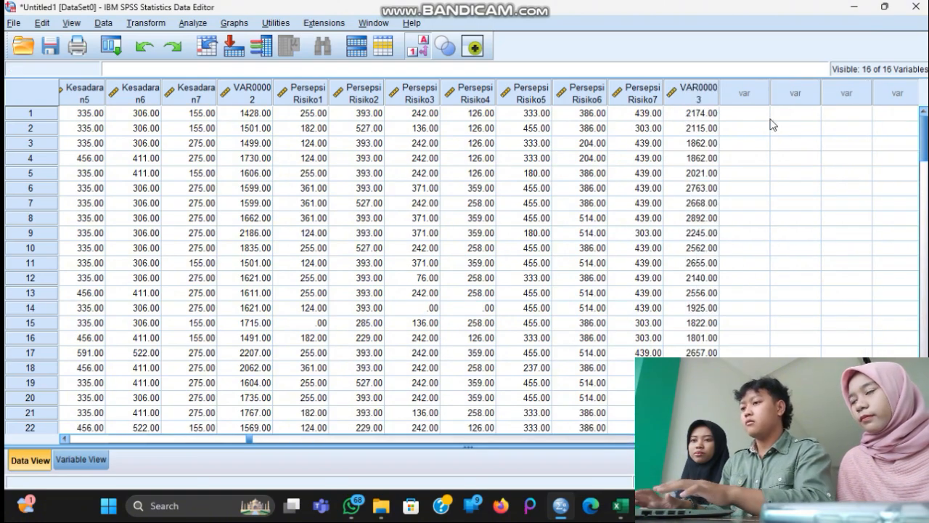
{"action": "left_click", "coordinate": [750, 115]}
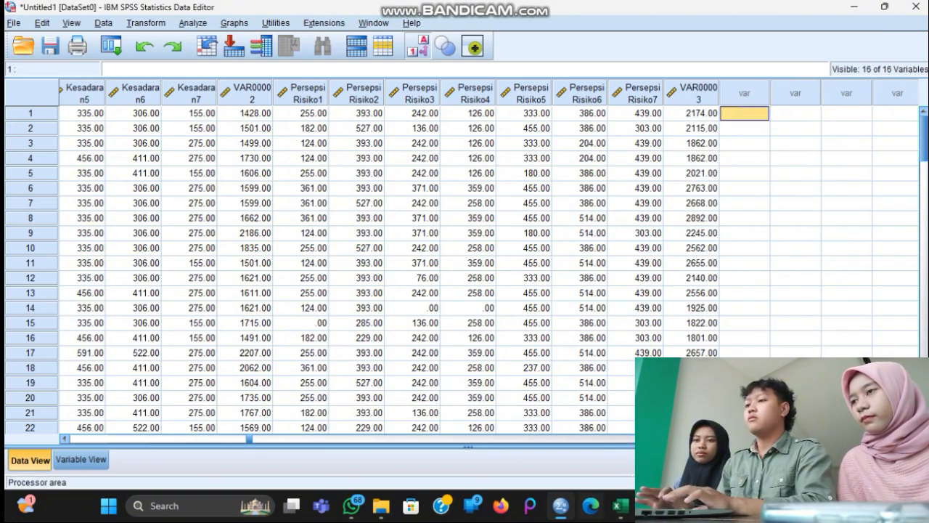
- Switch to Excel and copy the Keberhasilan Usahatani 1 to Keberhasilan Usahatani 7 columns with their headers, down to respondent 120 (R2:X114)
{"action": "mouse_move", "coordinate": [565, 513]}
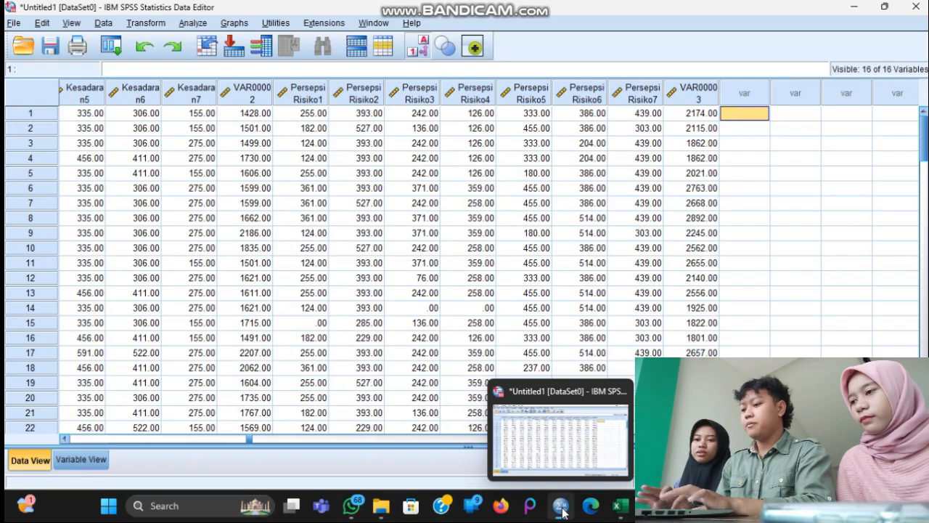
{"action": "left_click", "coordinate": [620, 506]}
{"action": "scroll", "coordinate": [733, 231], "scroll_direction": "up", "scroll_amount": 20}
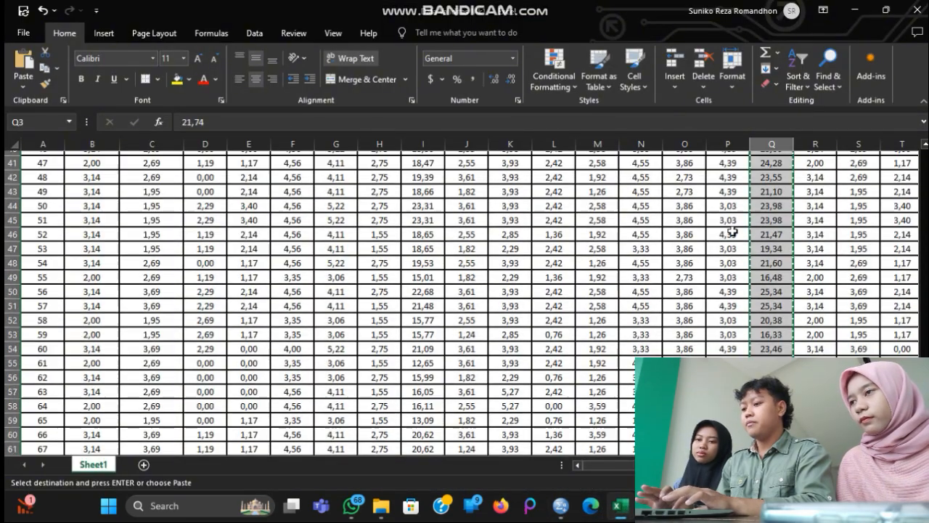
{"action": "scroll", "coordinate": [733, 231], "scroll_direction": "up", "scroll_amount": 13}
{"action": "left_click", "coordinate": [819, 193]}
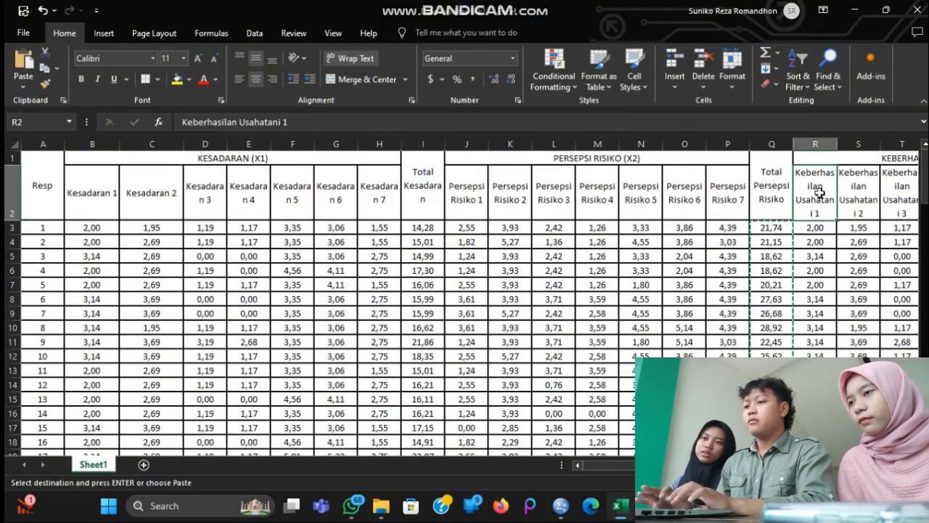
{"action": "key", "text": "shift+Right"}
{"action": "key", "text": "shift+Right"}
{"action": "key", "text": "shift+Right"}
{"action": "key", "text": "shift+Right"}
{"action": "key", "text": "shift+Right"}
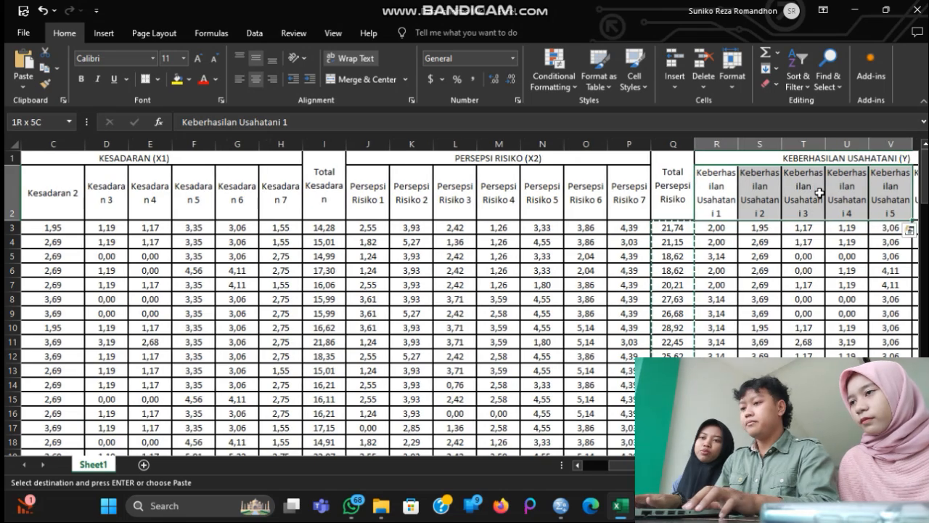
{"action": "key", "text": "shift+Right"}
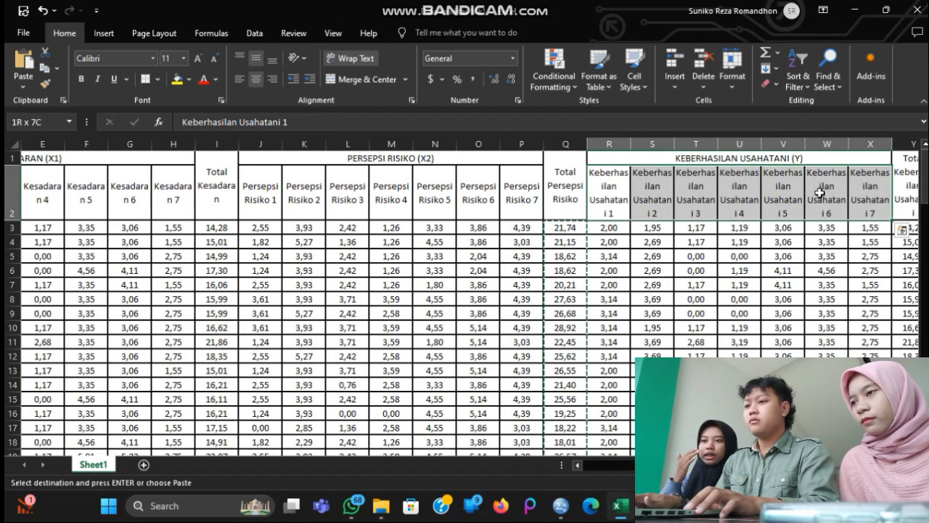
{"action": "key", "text": "shift+Down"}
{"action": "key", "text": "shift+Down"}
{"action": "key", "text": "shift+Down"}
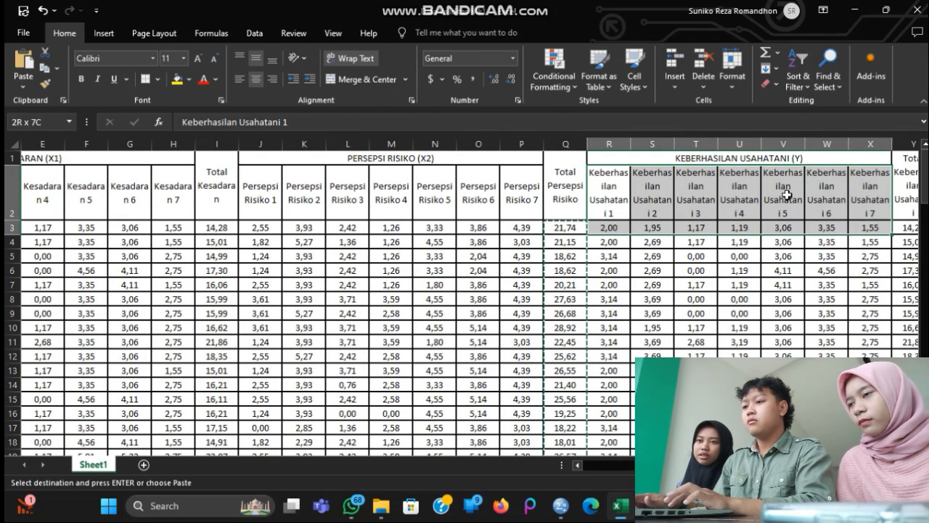
{"action": "key", "text": "shift+Down"}
{"action": "key", "text": "shift+Down"}
{"action": "key", "text": "shift+Down"}
{"action": "key", "text": "shift+Down"}
{"action": "key", "text": "shift+Down"}
{"action": "key", "text": "shift+Down"}
{"action": "key", "text": "shift+Down"}
{"action": "key", "text": "shift+Down"}
{"action": "key", "text": "shift+Down"}
{"action": "key", "text": "shift+Down"}
{"action": "key", "text": "shift+Down"}
{"action": "key", "text": "shift+Down"}
{"action": "key", "text": "shift+Down"}
{"action": "key", "text": "shift+Down"}
{"action": "key", "text": "shift+Down"}
{"action": "key", "text": "shift+Down"}
{"action": "key", "text": "shift+Down"}
{"action": "key", "text": "shift+Down"}
{"action": "key", "text": "shift+Down"}
{"action": "key", "text": "shift+Down"}
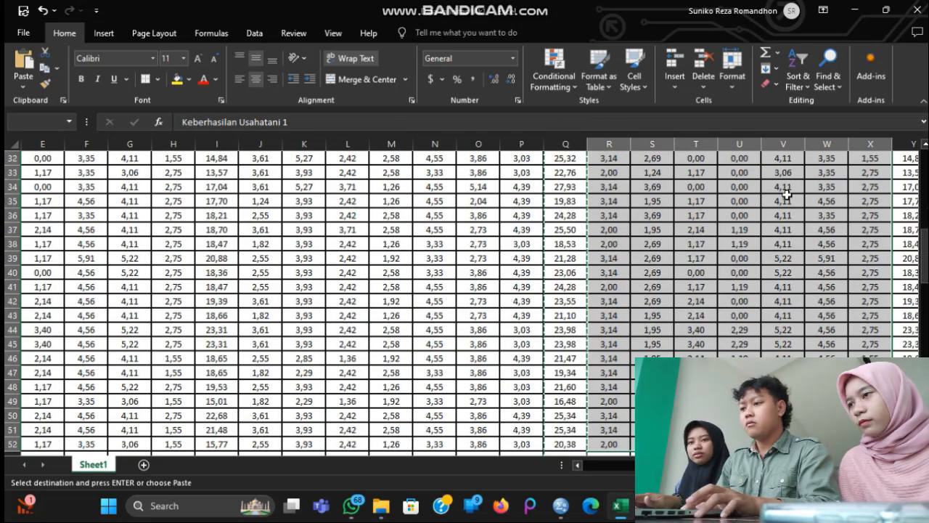
{"action": "key", "text": "shift+Down"}
{"action": "key", "text": "shift+Down"}
{"action": "key", "text": "shift+Down"}
{"action": "key", "text": "shift+Down"}
{"action": "key", "text": "shift+Down"}
{"action": "key", "text": "shift+Down"}
{"action": "key", "text": "shift+Down"}
{"action": "key", "text": "shift+Down"}
{"action": "key", "text": "shift+Down"}
{"action": "key", "text": "shift+Down"}
{"action": "key", "text": "shift+Down"}
{"action": "key", "text": "shift+Down"}
{"action": "key", "text": "shift+Down"}
{"action": "key", "text": "shift+Down"}
{"action": "key", "text": "shift+Down"}
{"action": "key", "text": "shift+Down"}
{"action": "key", "text": "shift+Down"}
{"action": "key", "text": "shift+Down"}
{"action": "key", "text": "shift+Down"}
{"action": "key", "text": "shift+Down"}
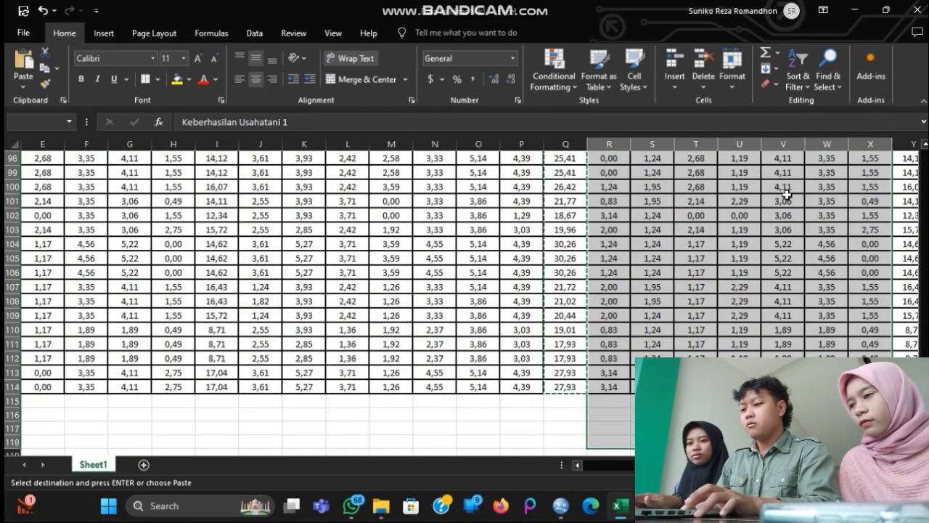
{"action": "key", "text": "shift+Up"}
{"action": "key", "text": "shift+Up"}
{"action": "key", "text": "shift+Up"}
{"action": "key", "text": "shift+Up"}
{"action": "key", "text": "shift+Up"}
{"action": "key", "text": "shift+Up"}
{"action": "key", "text": "shift+Up"}
{"action": "key", "text": "shift+Up"}
{"action": "key", "text": "shift+Up"}
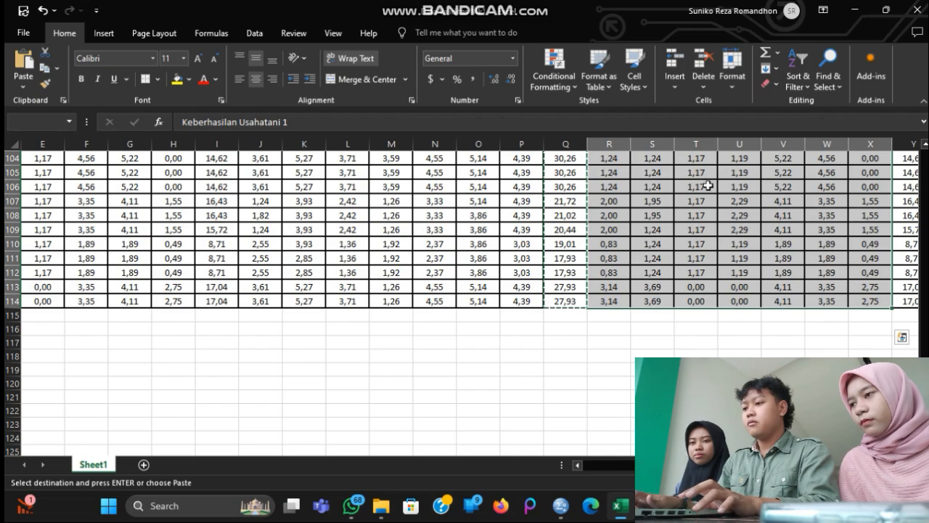
{"action": "key", "text": "ctrl+c"}
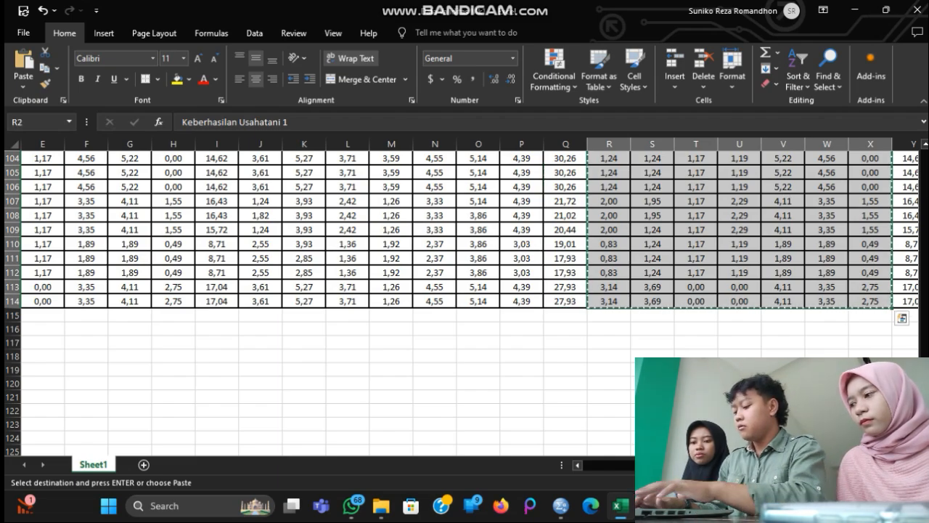
- Switch to SPSS and paste the Keberhasilan Usahatani block with variable names from row 1 of the first empty column
{"action": "left_click", "coordinate": [561, 506]}
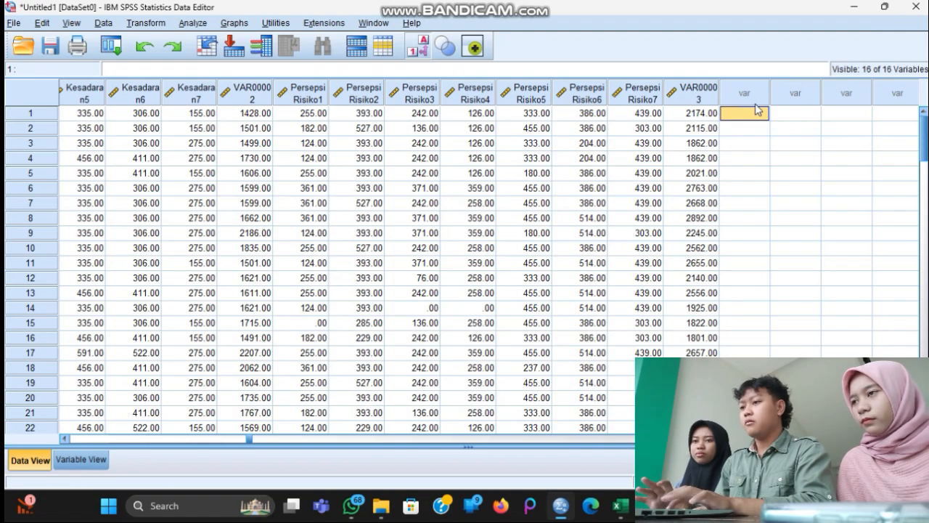
{"action": "key", "text": "ctrl+v"}
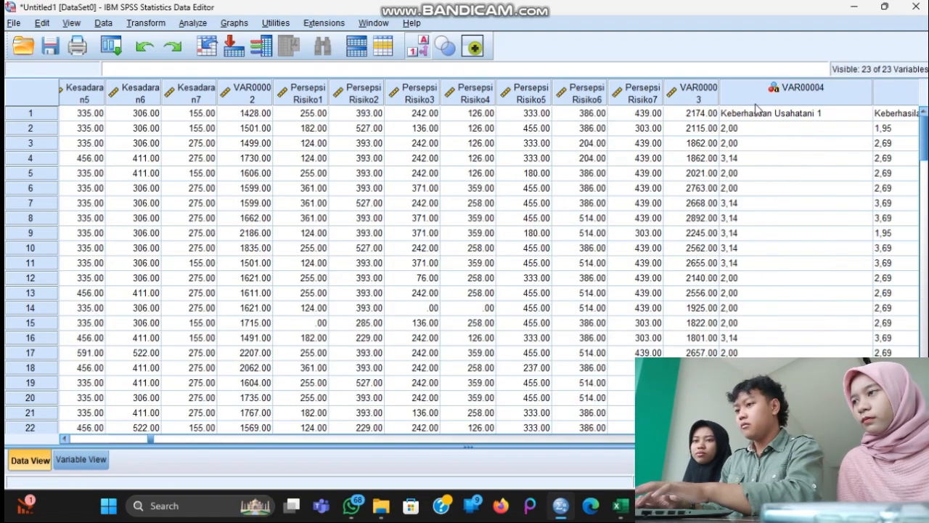
{"action": "left_click", "coordinate": [142, 49]}
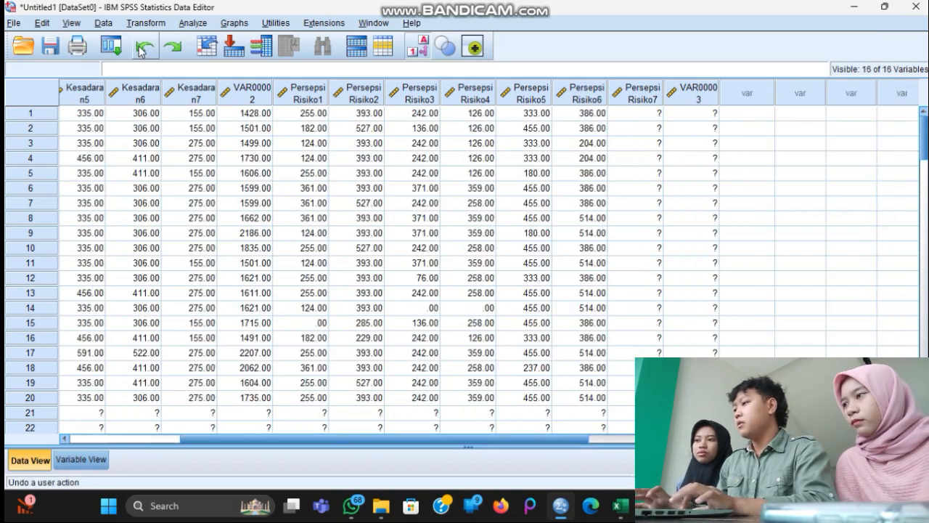
{"action": "left_click", "coordinate": [763, 115]}
{"action": "right_click", "coordinate": [763, 115]}
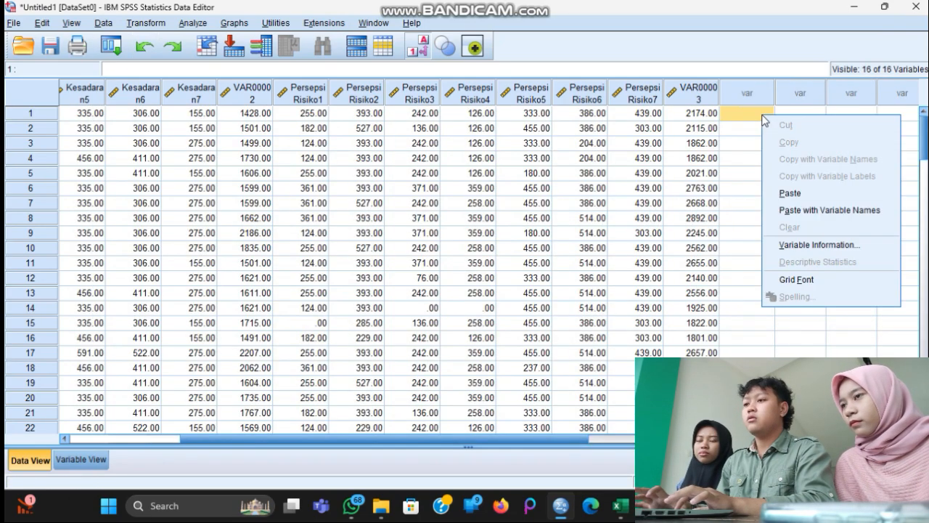
{"action": "left_click", "coordinate": [806, 210]}
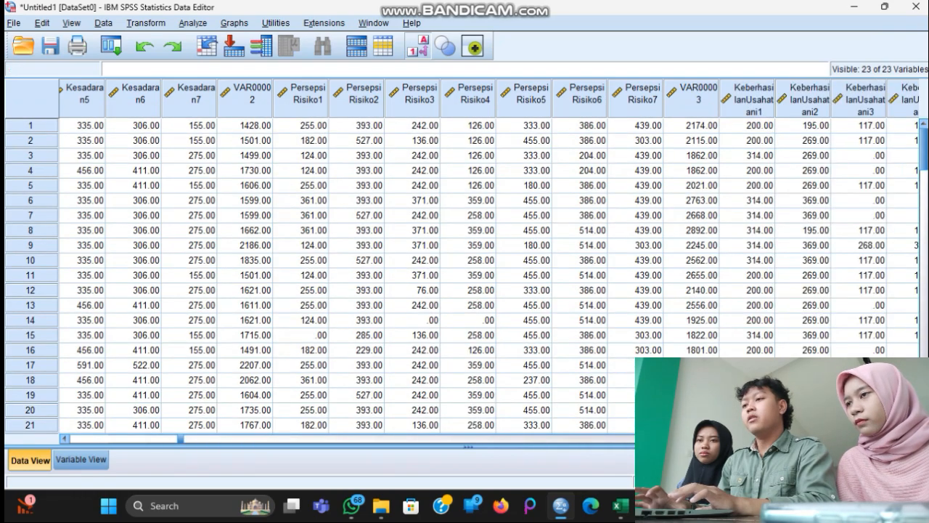
{"action": "scroll", "coordinate": [319, 276], "scroll_direction": "right", "scroll_amount": 7}
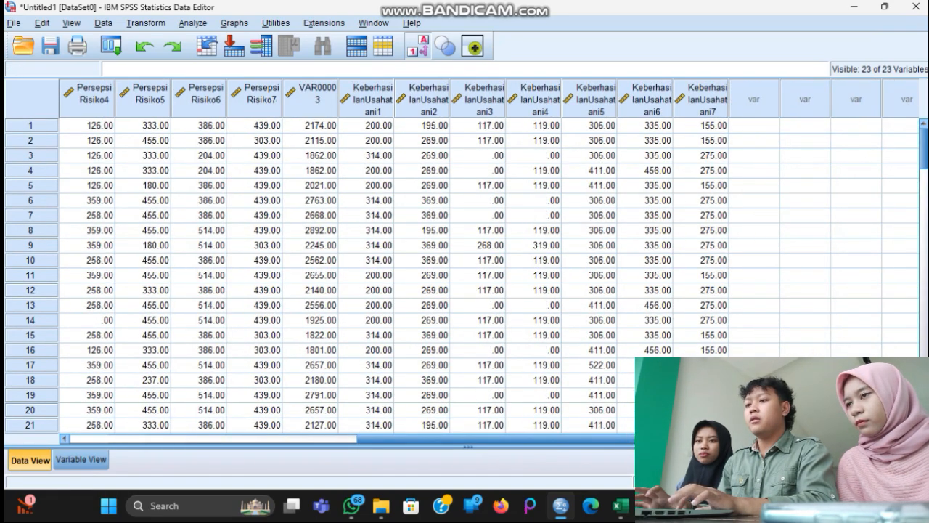
- Switch to Excel and copy the Total Keberhasilan Usahatani values without the header, down to respondent 120 (Y3:Y114)
{"action": "left_click", "coordinate": [620, 507]}
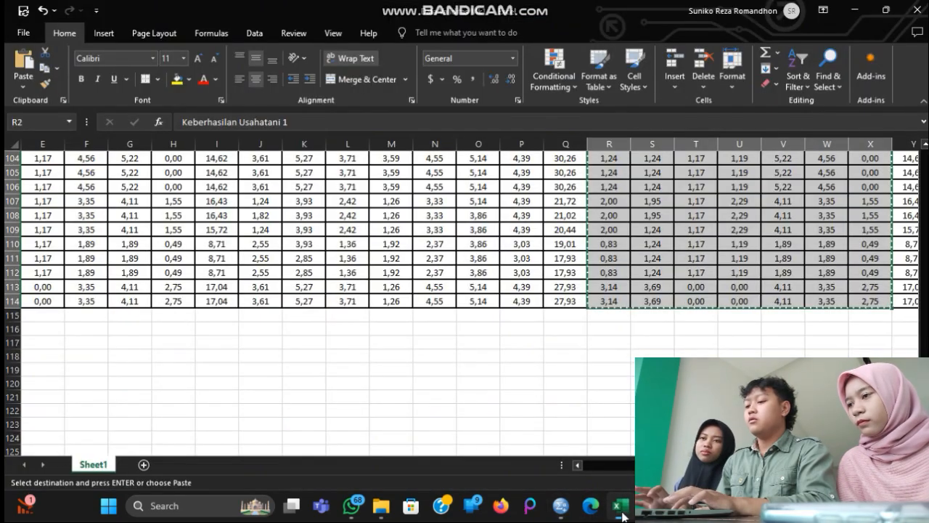
{"action": "scroll", "coordinate": [831, 331], "scroll_direction": "right", "scroll_amount": 5}
{"action": "scroll", "coordinate": [830, 331], "scroll_direction": "left", "scroll_amount": 2}
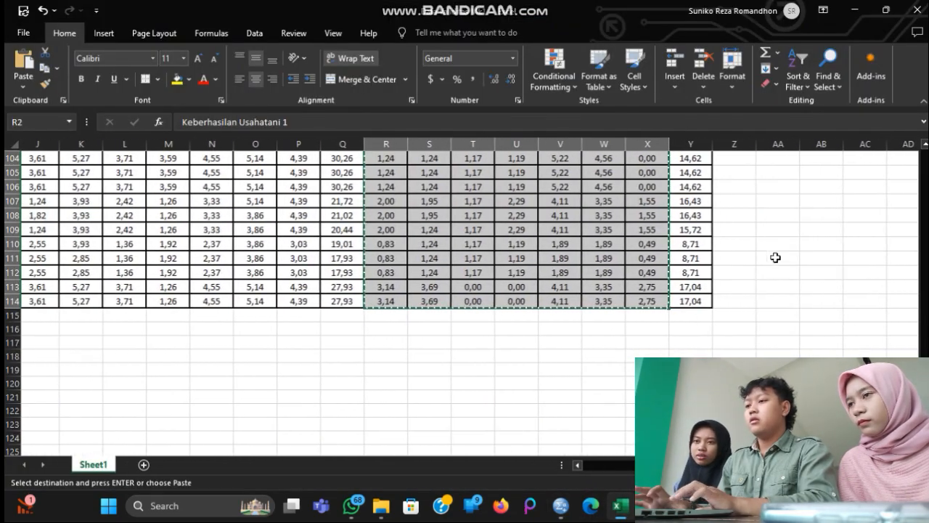
{"action": "scroll", "coordinate": [770, 247], "scroll_direction": "up", "scroll_amount": 20}
{"action": "scroll", "coordinate": [770, 247], "scroll_direction": "up", "scroll_amount": 8}
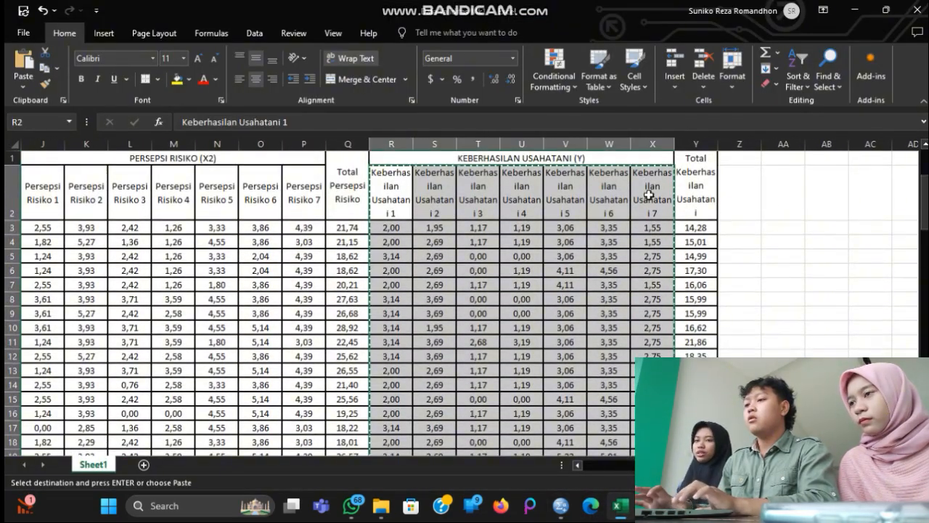
{"action": "left_click", "coordinate": [699, 228]}
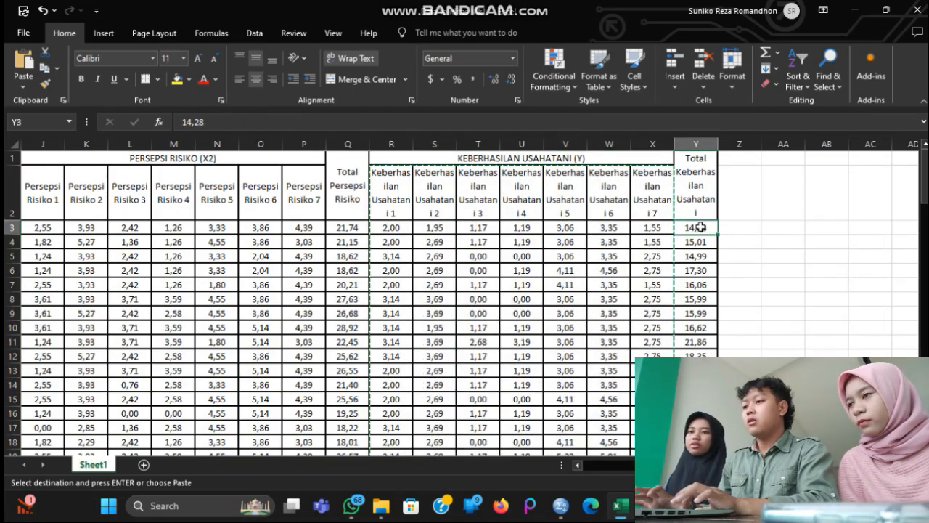
{"action": "left_click_drag", "start_coordinate": [700, 228], "coordinate": [699, 354]}
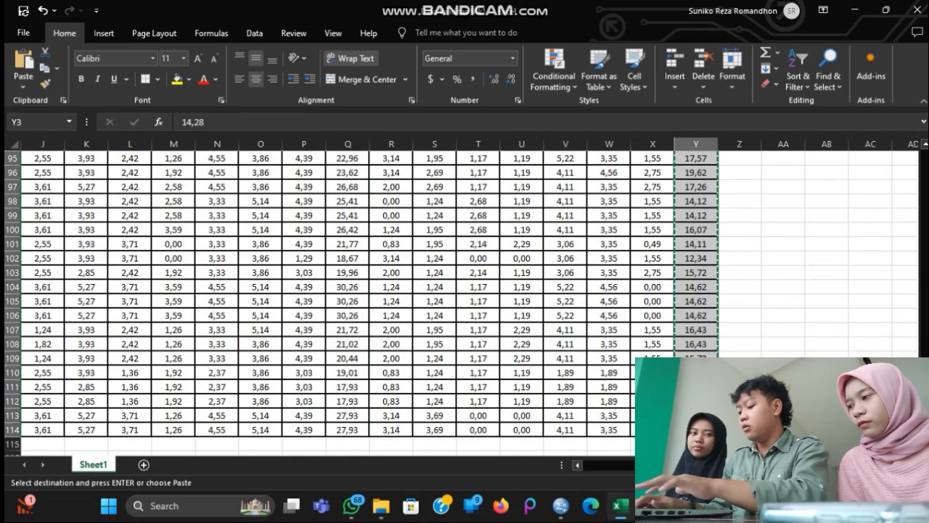
- Switch to SPSS and paste the Total Keberhasilan Usahatani values beside KeberhasilanUsahatani7 from row 1
{"action": "left_click", "coordinate": [560, 512]}
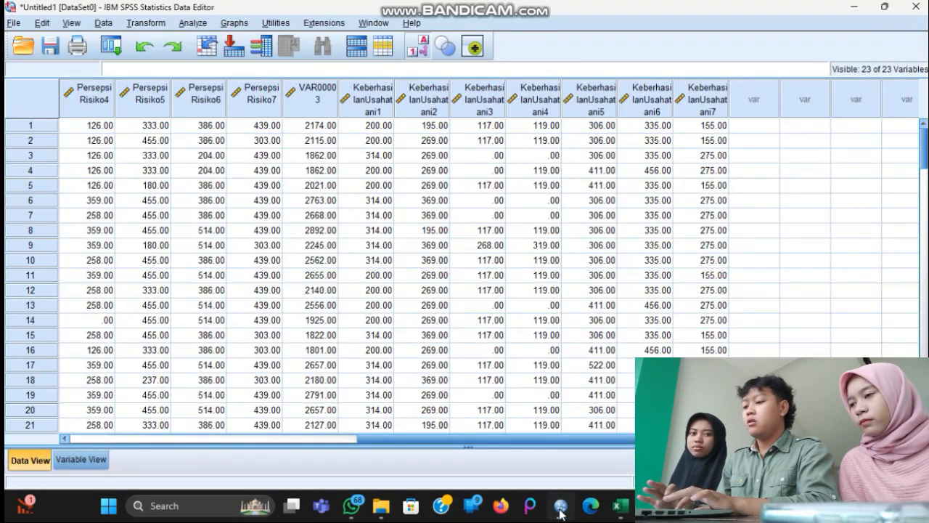
{"action": "left_click", "coordinate": [748, 127]}
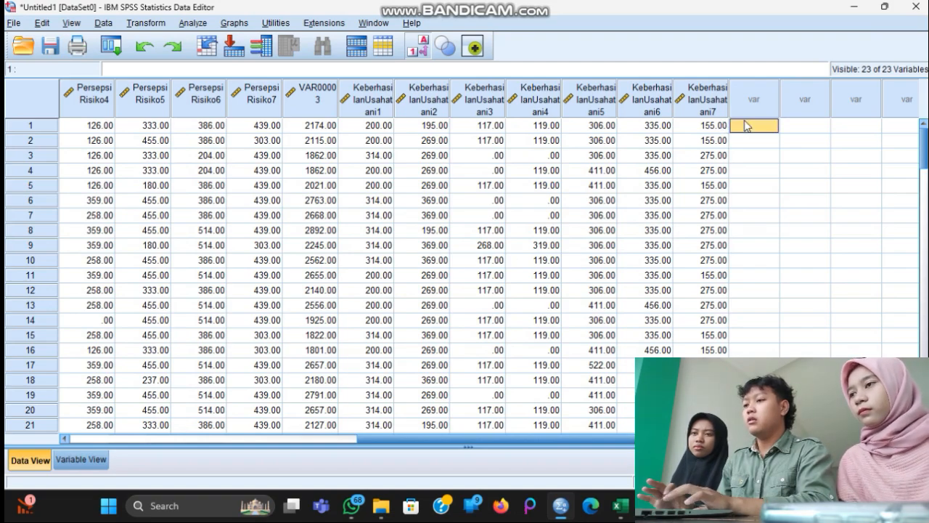
{"action": "key", "text": "ctrl+v"}
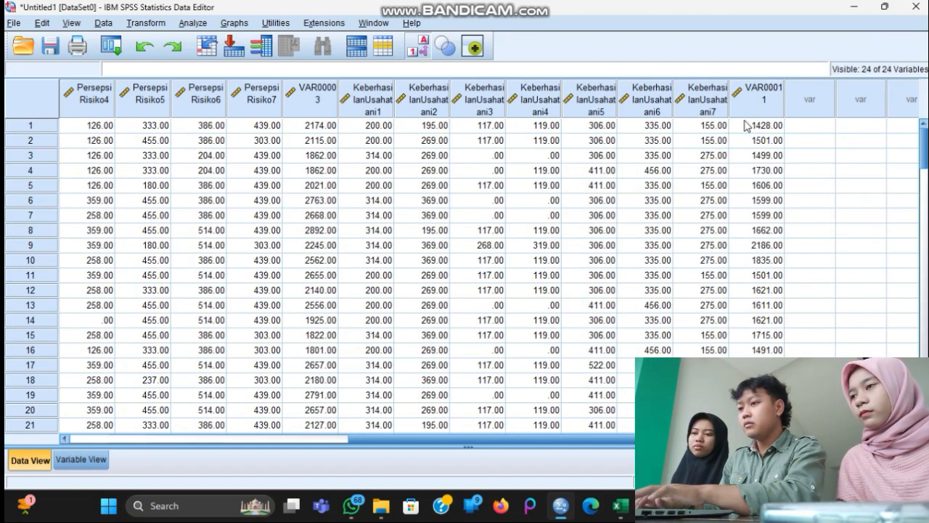
- Show the variable definitions and rename the Kesadaran total variable VAR00002 as KesadaranX
{"action": "left_click", "coordinate": [82, 462]}
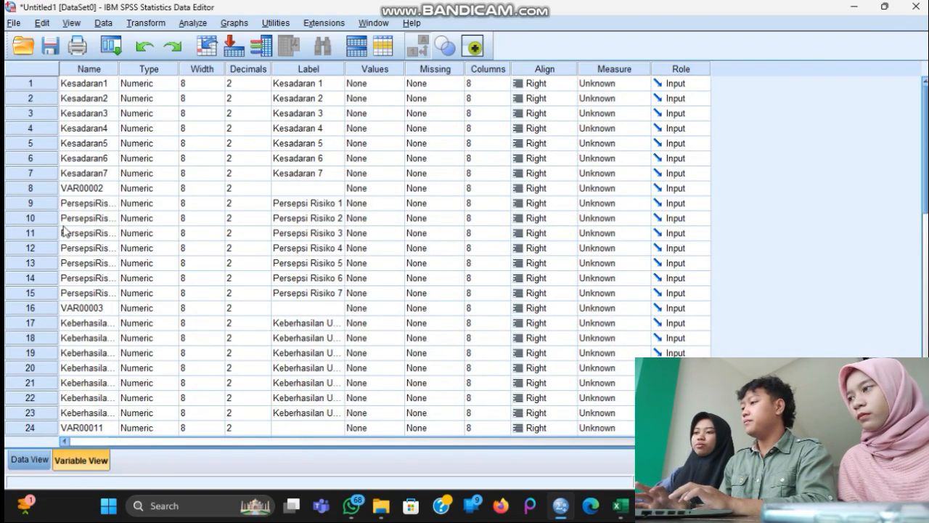
{"action": "left_click", "coordinate": [107, 190]}
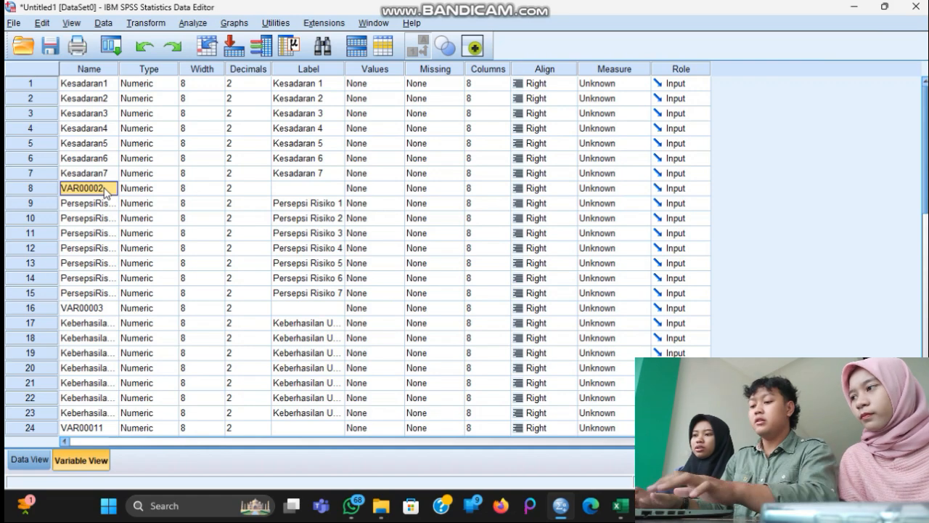
{"action": "key", "text": "BackSpace"}
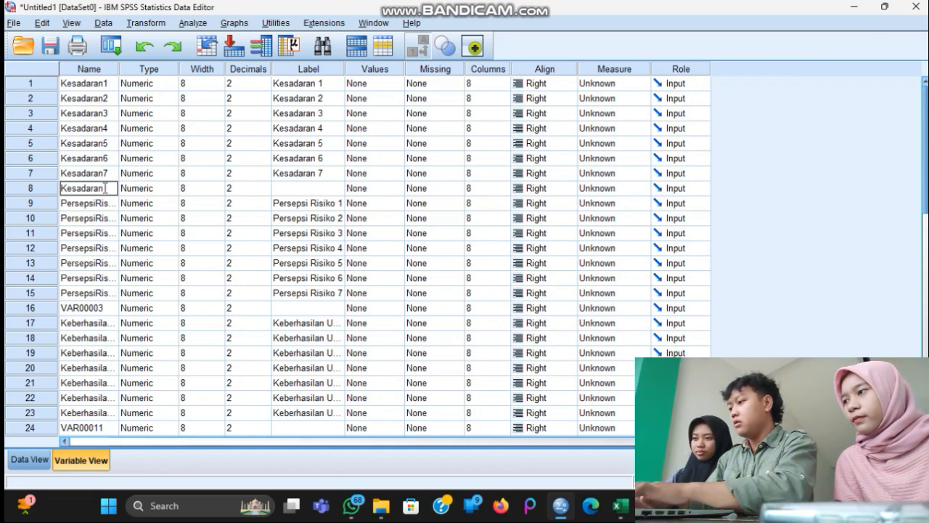
- Rename the Persepsi Risiko total variable VAR00003 as PersepsiResikoX
{"action": "left_click", "coordinate": [106, 311]}
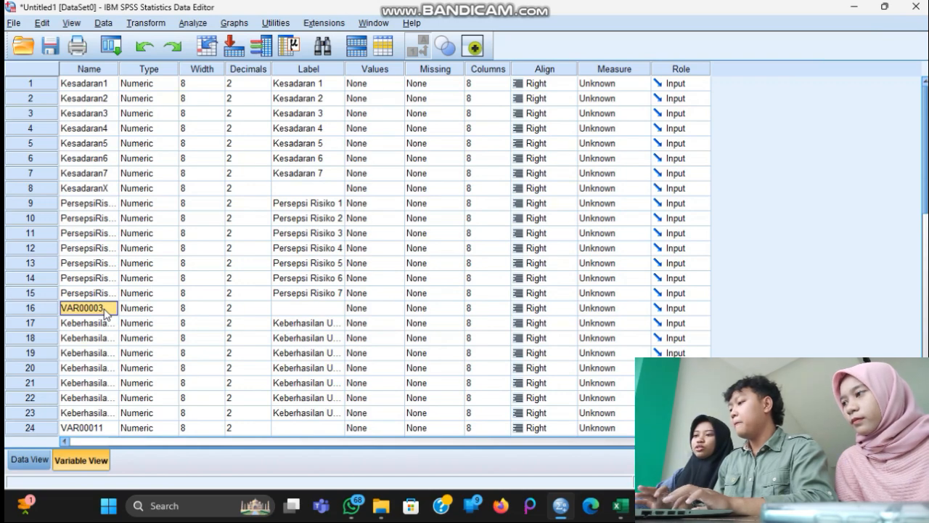
{"action": "key", "text": "BackSpace"}
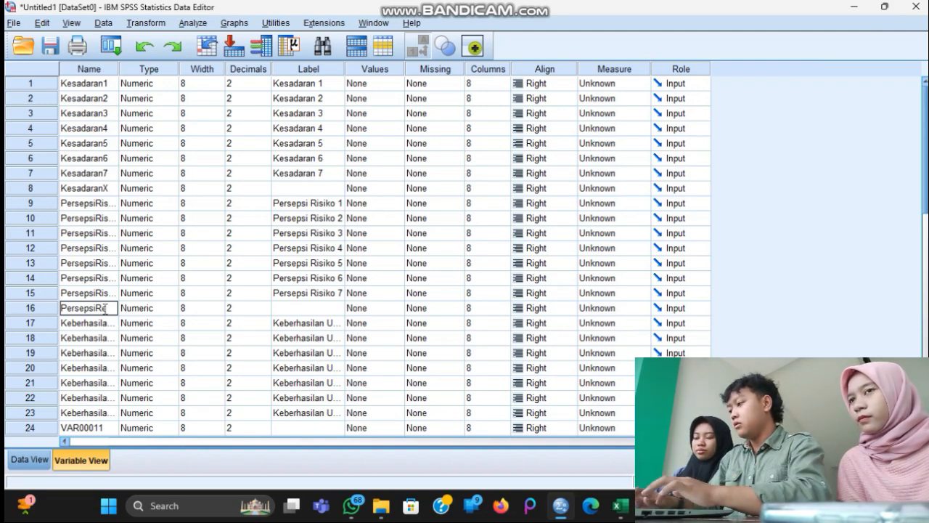
{"action": "type", "text": "ko"}
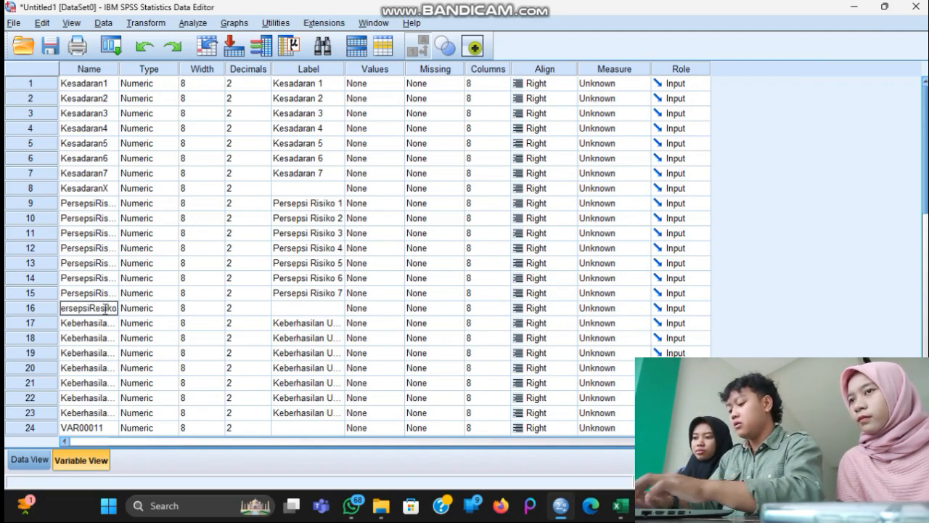
{"action": "type", "text": "X"}
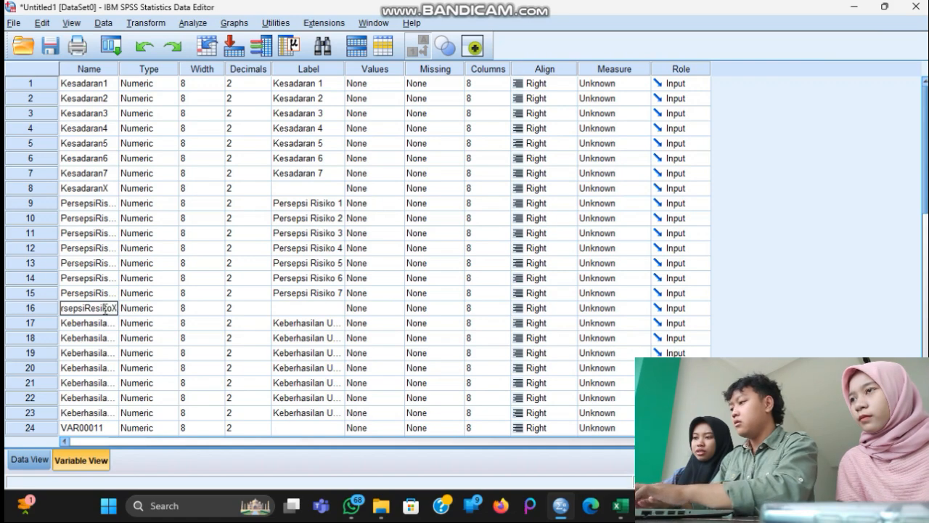
- Rename the Keberhasilan Usahatani total variable VAR00011 as KeberhasilanX
{"action": "scroll", "coordinate": [97, 327], "scroll_direction": "down", "scroll_amount": 6}
{"action": "scroll", "coordinate": [98, 328], "scroll_direction": "up", "scroll_amount": 3}
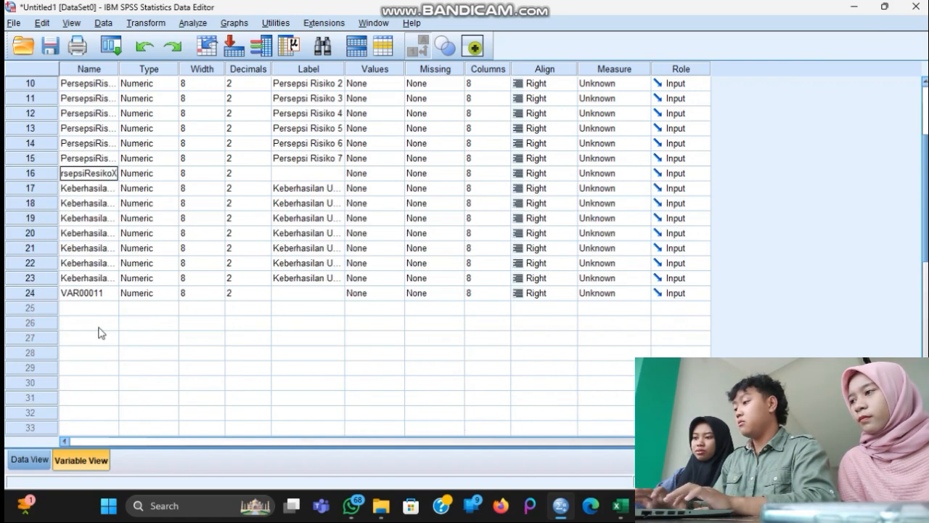
{"action": "left_click", "coordinate": [105, 297]}
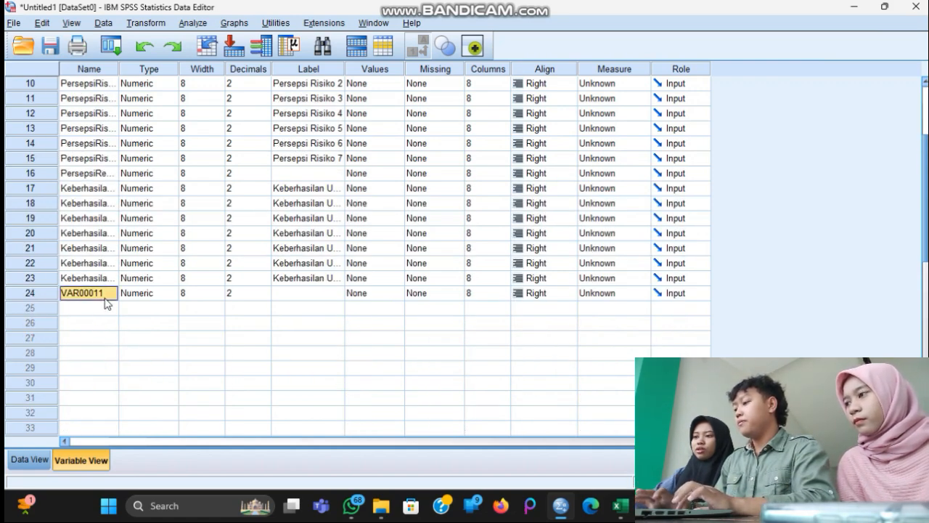
{"action": "key", "text": "BackSpace"}
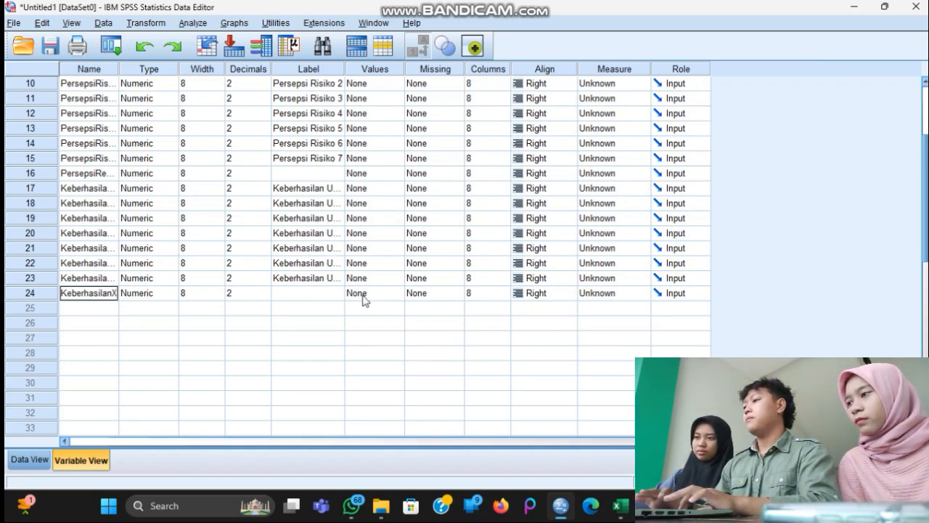
- Set up a bivariate correlation with Kesadaran 1 to Kesadaran 7 and KesadaranX as the variables
{"action": "left_click", "coordinate": [193, 23]}
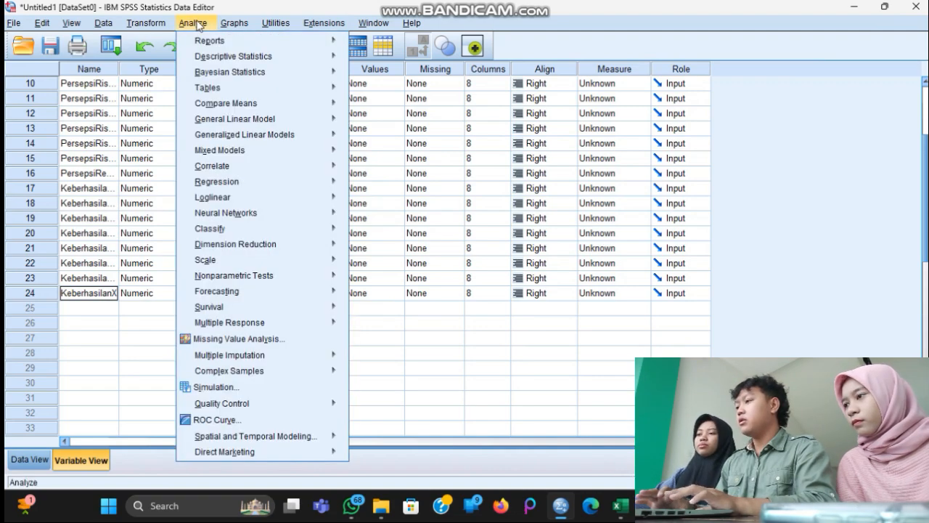
{"action": "mouse_move", "coordinate": [255, 125]}
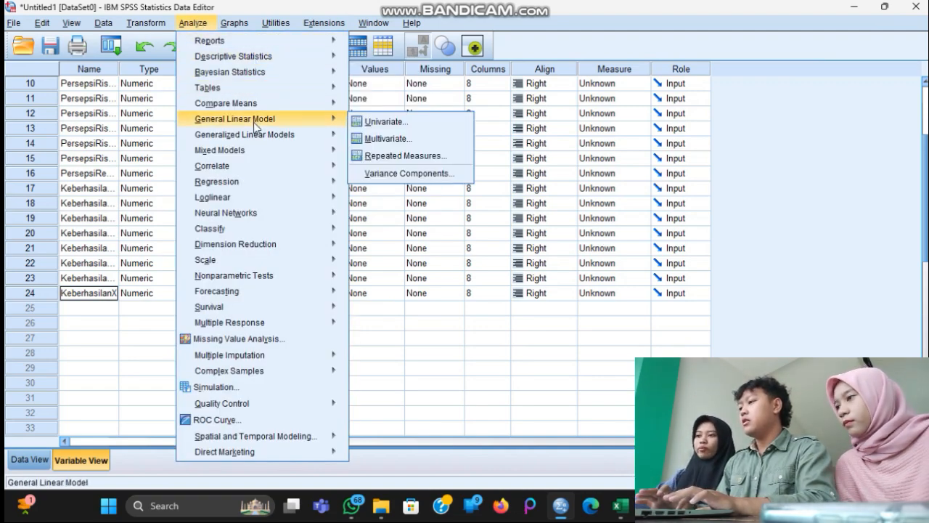
{"action": "mouse_move", "coordinate": [264, 172]}
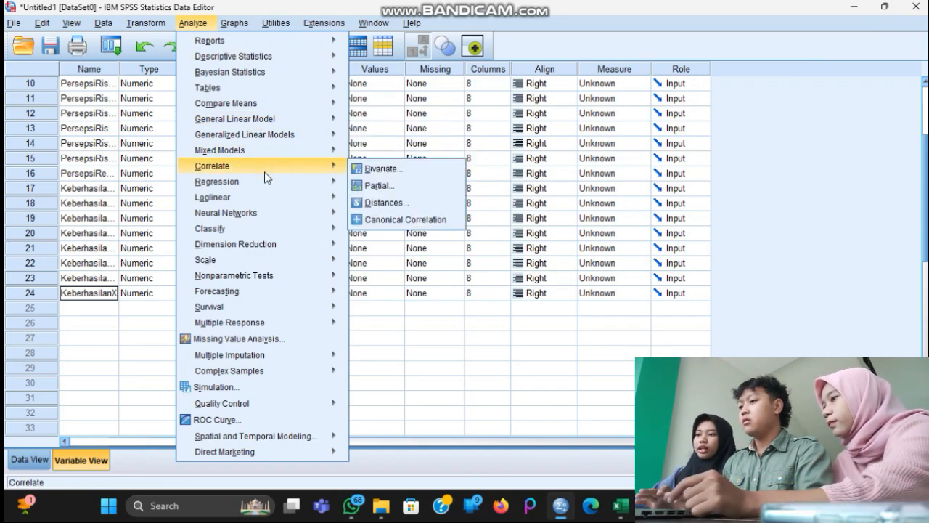
{"action": "left_click", "coordinate": [390, 171]}
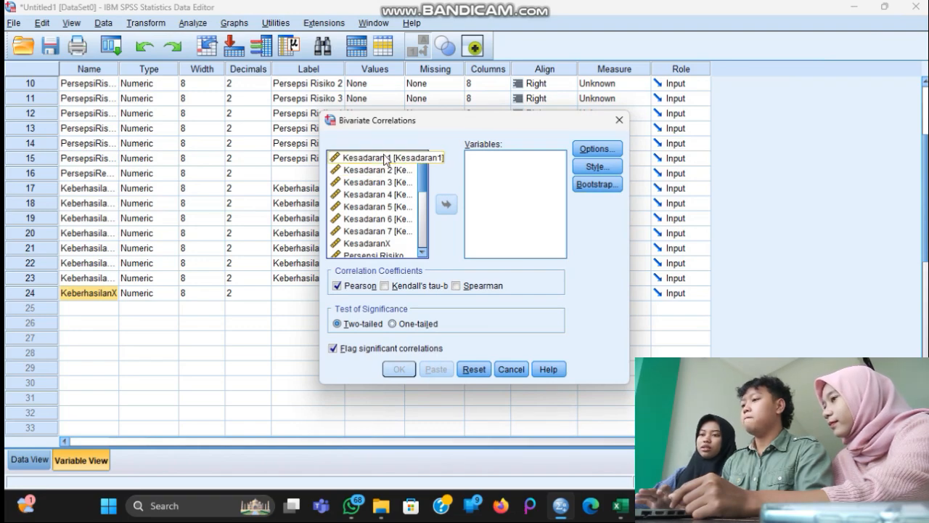
{"action": "left_click", "coordinate": [386, 160]}
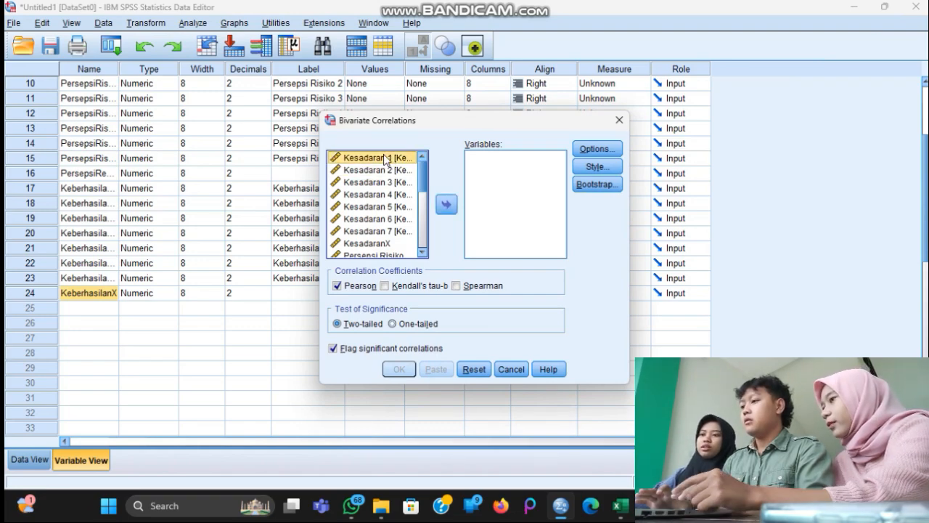
{"action": "key", "text": "shift+Down"}
{"action": "key", "text": "shift+Down"}
{"action": "key", "text": "shift+Down"}
{"action": "key", "text": "shift+Down"}
{"action": "key", "text": "shift+Down"}
{"action": "key", "text": "shift+Down"}
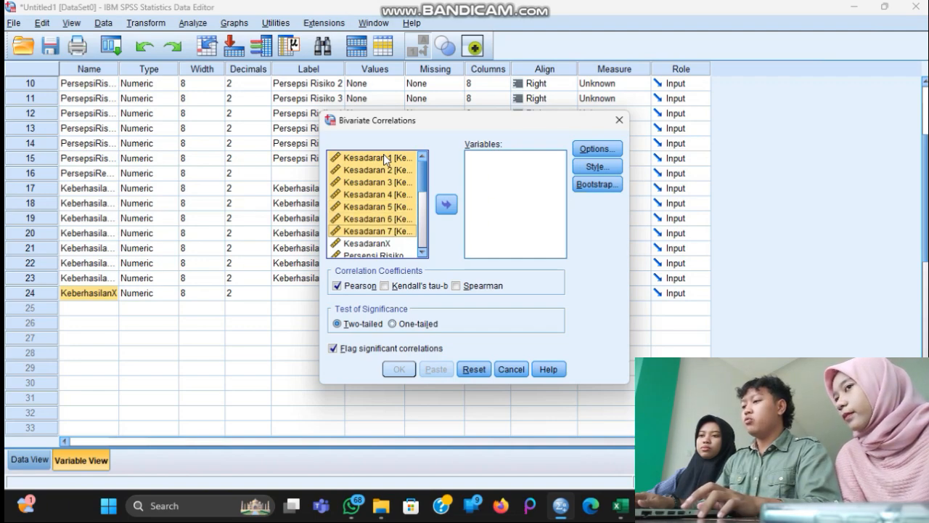
{"action": "key", "text": "shift+Down"}
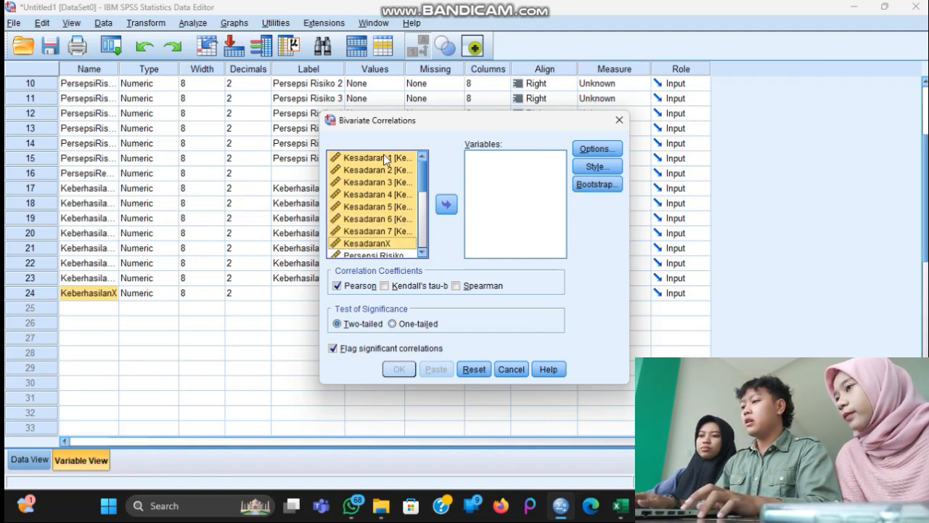
{"action": "left_click", "coordinate": [447, 206]}
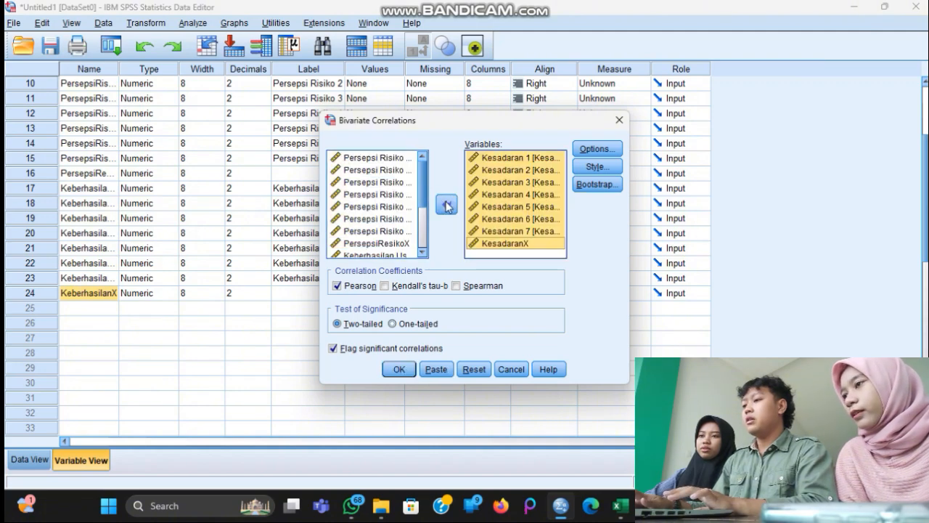
- Run the two-tailed Pearson correlation for the Kesadaran variables and look through the resulting correlation table
{"action": "left_click", "coordinate": [399, 370]}
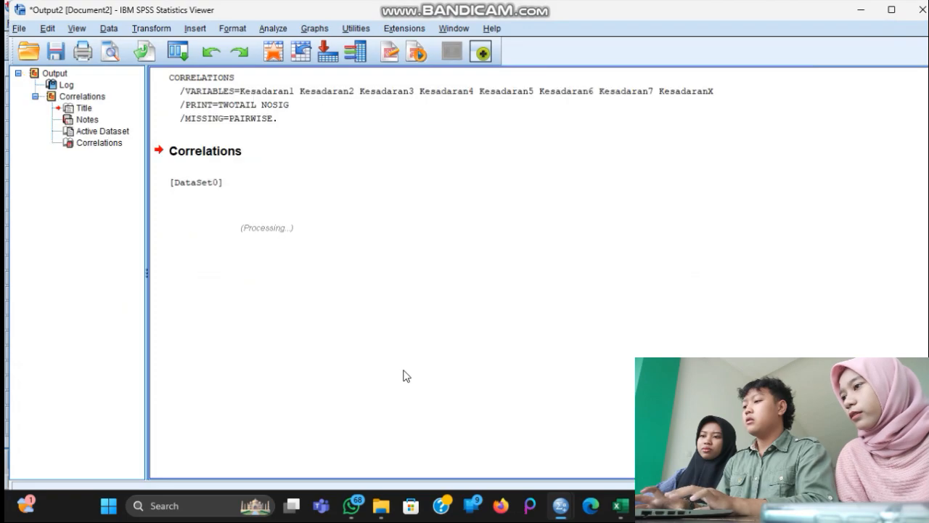
{"action": "scroll", "coordinate": [570, 272], "scroll_direction": "down", "scroll_amount": 5}
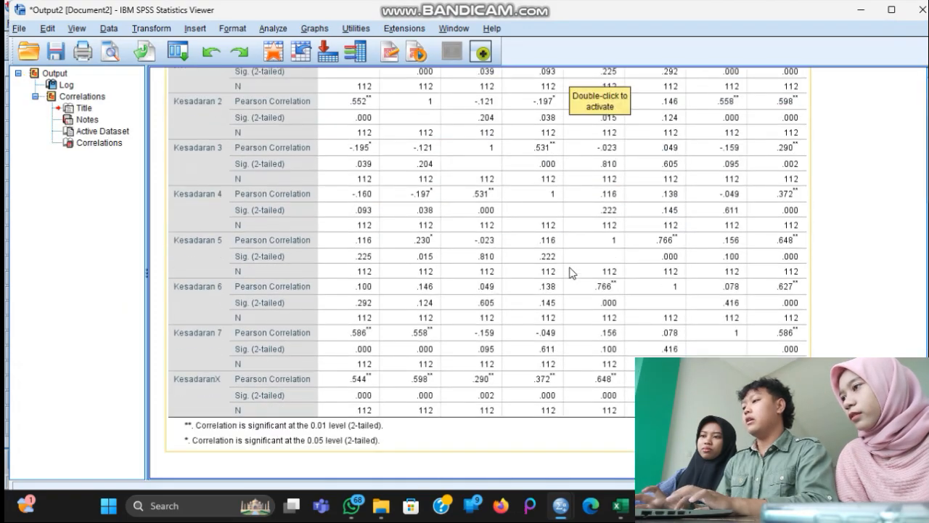
{"action": "scroll", "coordinate": [570, 272], "scroll_direction": "up", "scroll_amount": 5}
{"action": "scroll", "coordinate": [570, 272], "scroll_direction": "down", "scroll_amount": 5}
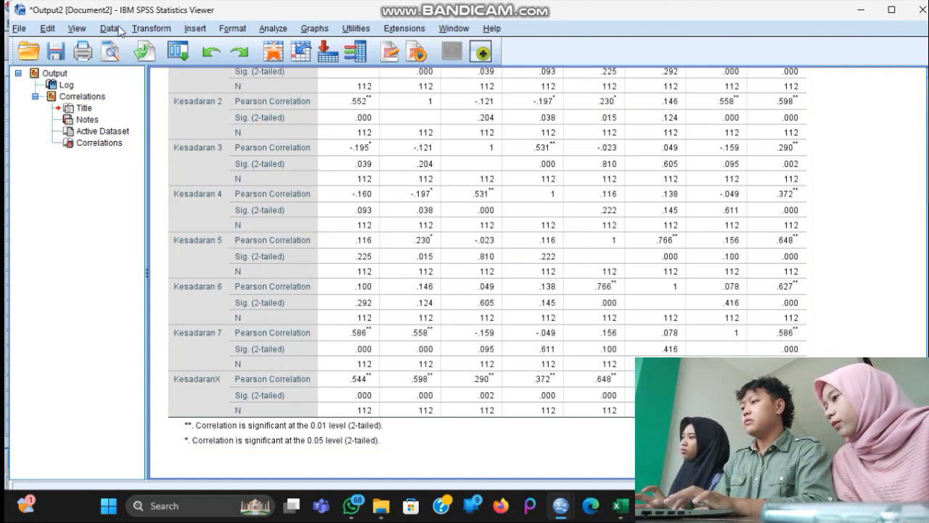
- Run a reliability analysis with the Alpha model on the items Kesadaran 1 to Kesadaran 7, leaving out KesadaranX
{"action": "left_click", "coordinate": [274, 29]}
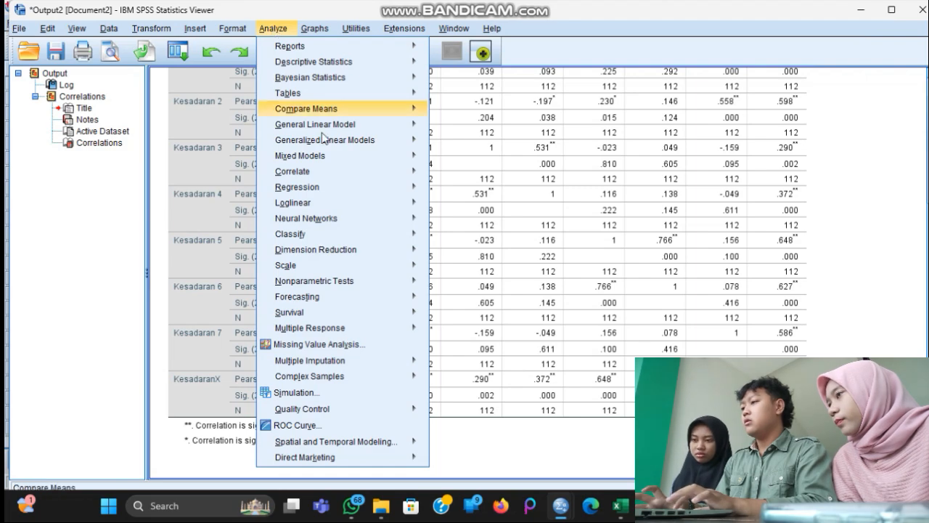
{"action": "mouse_move", "coordinate": [323, 179]}
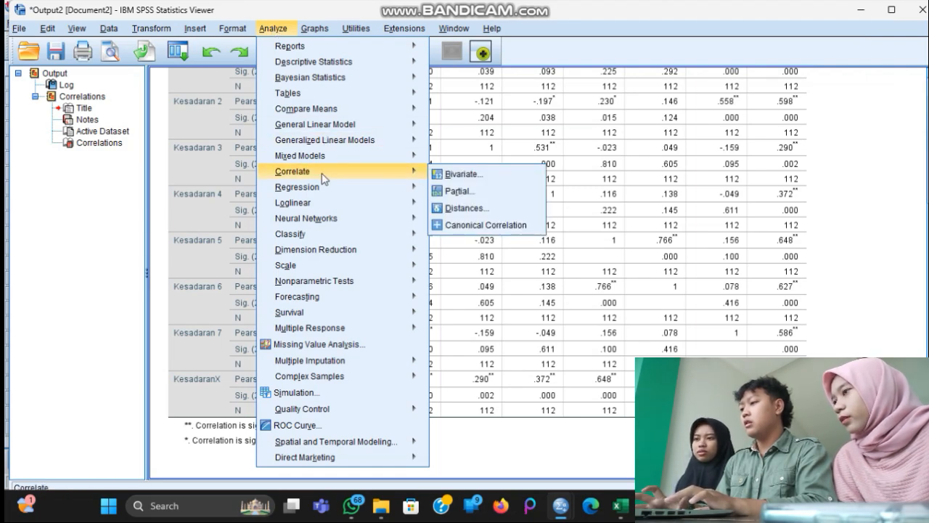
{"action": "mouse_move", "coordinate": [318, 275]}
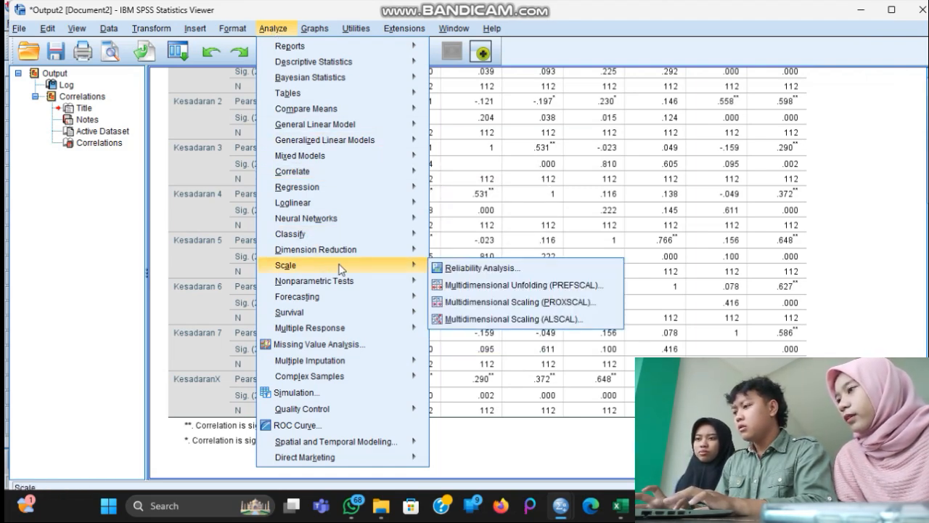
{"action": "left_click", "coordinate": [469, 269]}
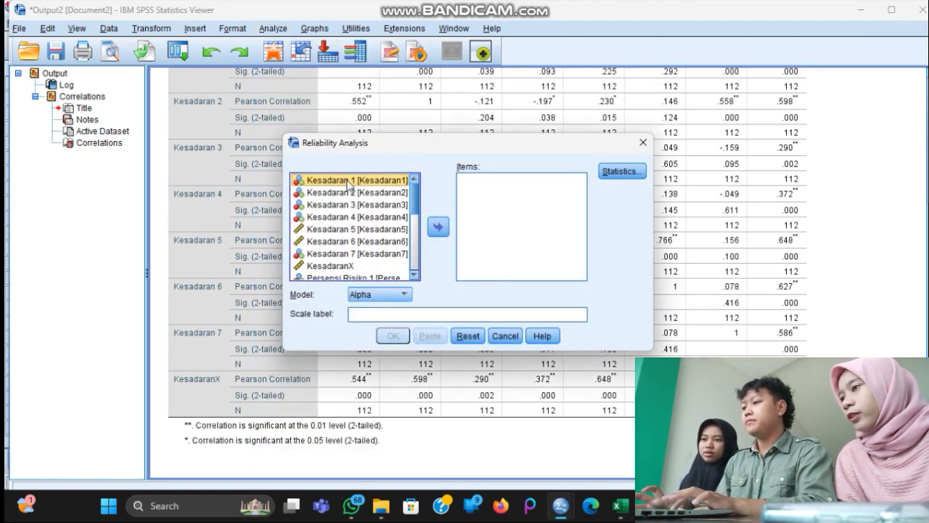
{"action": "left_click", "coordinate": [348, 184]}
{"action": "left_click_drag", "start_coordinate": [349, 184], "coordinate": [353, 254]}
{"action": "left_click", "coordinate": [438, 226]}
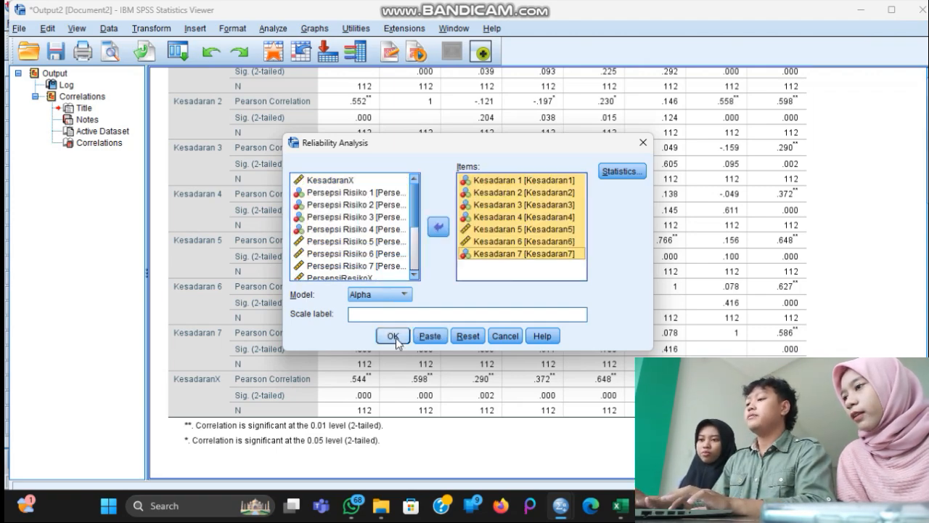
{"action": "left_click", "coordinate": [393, 336]}
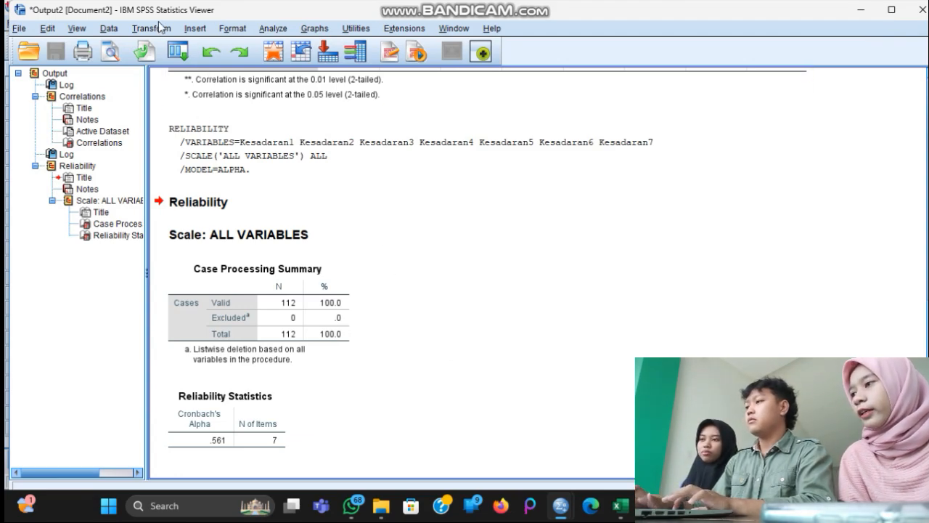
- Reopen the bivariate correlation setup and remove Kesadaran 1 to Kesadaran 7 and KesadaranX from its variables
{"action": "left_click", "coordinate": [273, 28]}
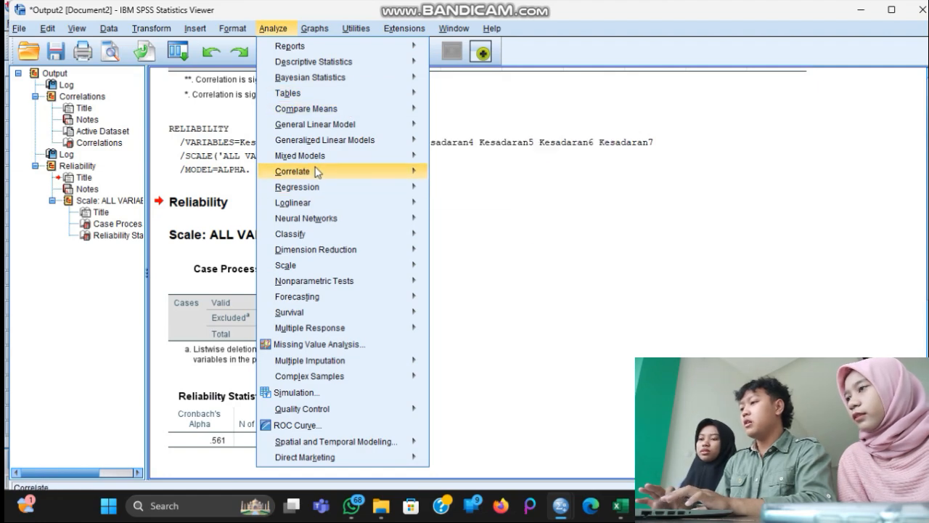
{"action": "mouse_move", "coordinate": [319, 175]}
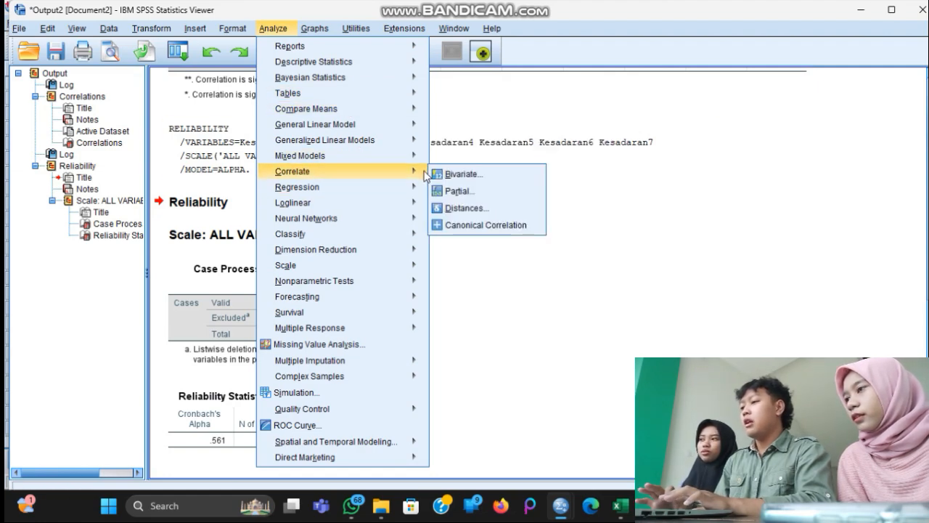
{"action": "left_click", "coordinate": [451, 175]}
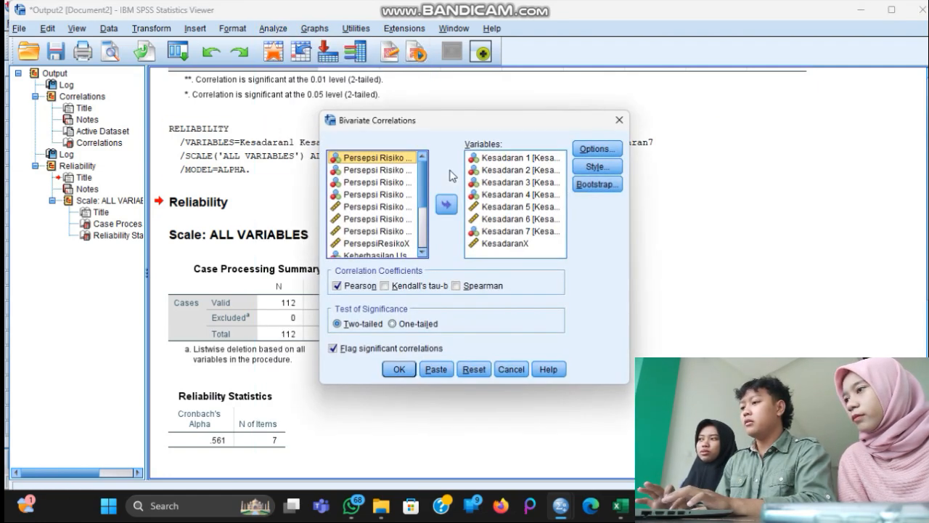
{"action": "left_click", "coordinate": [496, 161]}
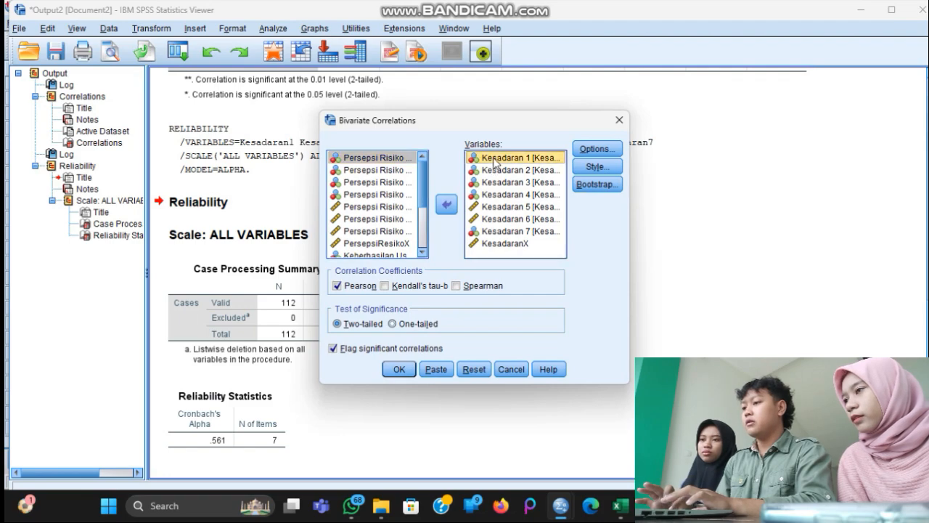
{"action": "key", "text": "shift+Down"}
{"action": "key", "text": "shift+Down"}
{"action": "key", "text": "shift+Down"}
{"action": "key", "text": "shift+Down"}
{"action": "key", "text": "shift+Down"}
{"action": "key", "text": "shift+Down"}
{"action": "key", "text": "shift+Down"}
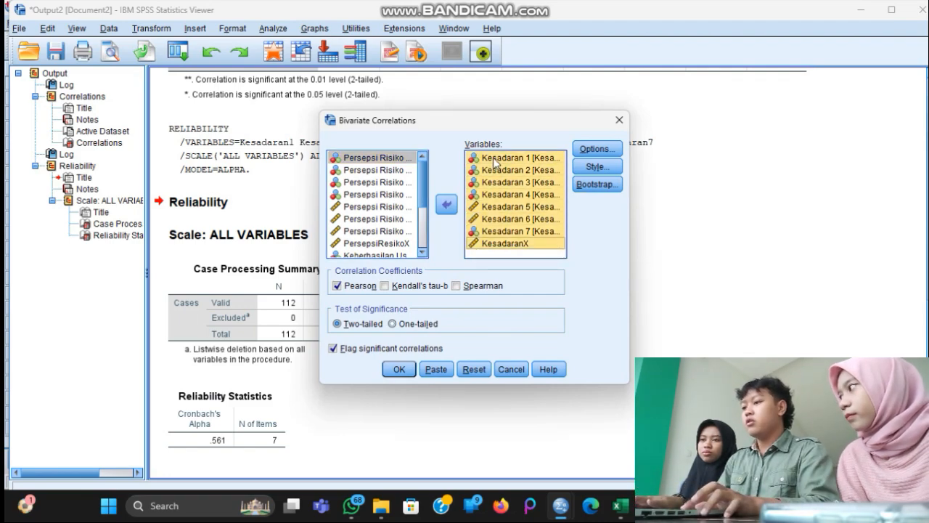
{"action": "left_click", "coordinate": [446, 206]}
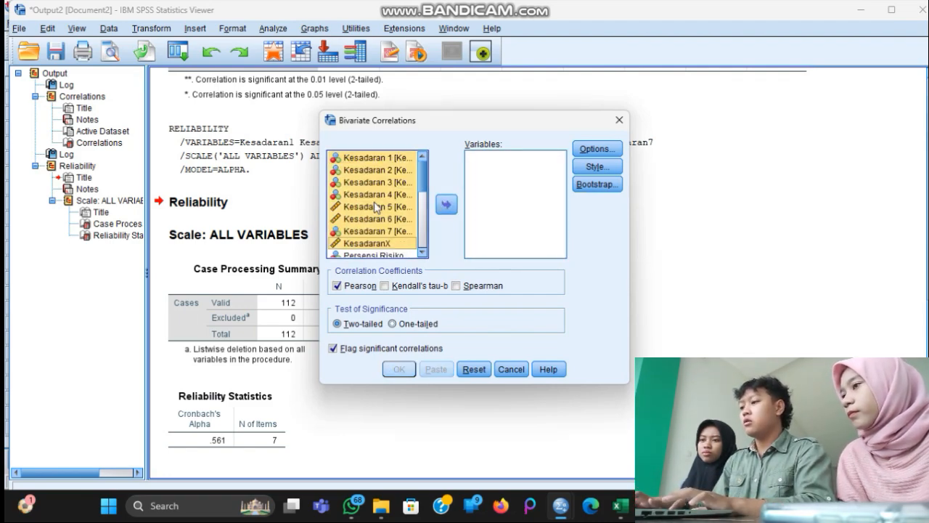
- Run the two-tailed Pearson correlation with Persepsi Risiko 1 to Persepsi Risiko 7 and PersepsiResikoX as the variables
{"action": "scroll", "coordinate": [374, 200], "scroll_direction": "down", "scroll_amount": 2}
{"action": "left_click", "coordinate": [371, 186]}
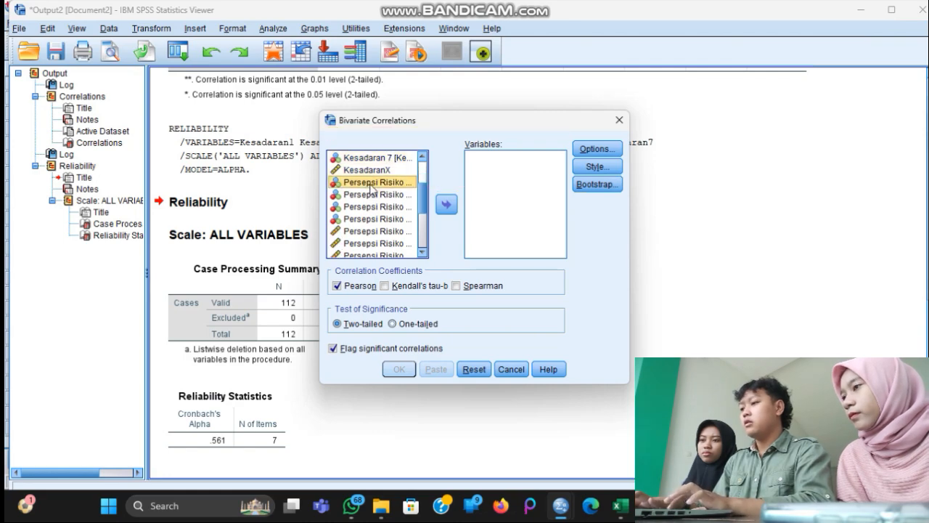
{"action": "key", "text": "shift+Down"}
{"action": "key", "text": "shift+Down"}
{"action": "key", "text": "shift+Down"}
{"action": "key", "text": "shift+Down"}
{"action": "key", "text": "shift+Down"}
{"action": "key", "text": "shift+Down"}
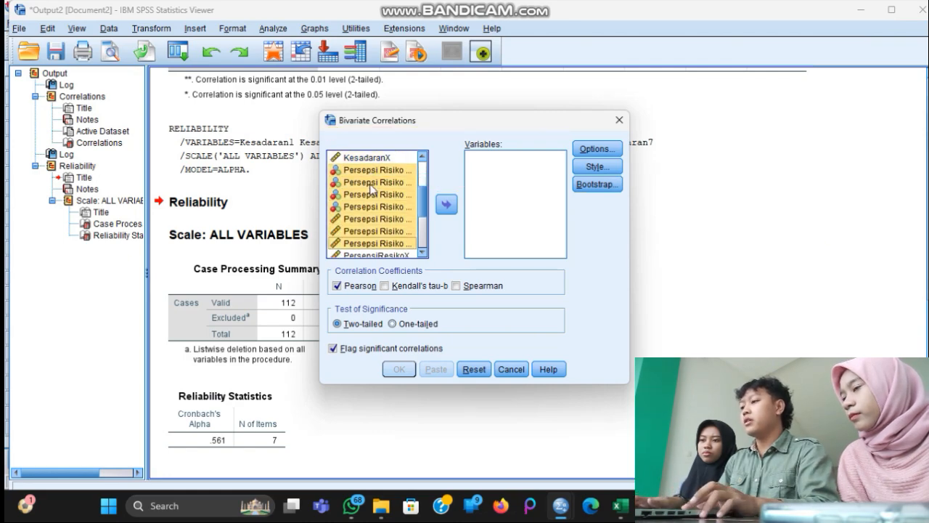
{"action": "key", "text": "shift+Down"}
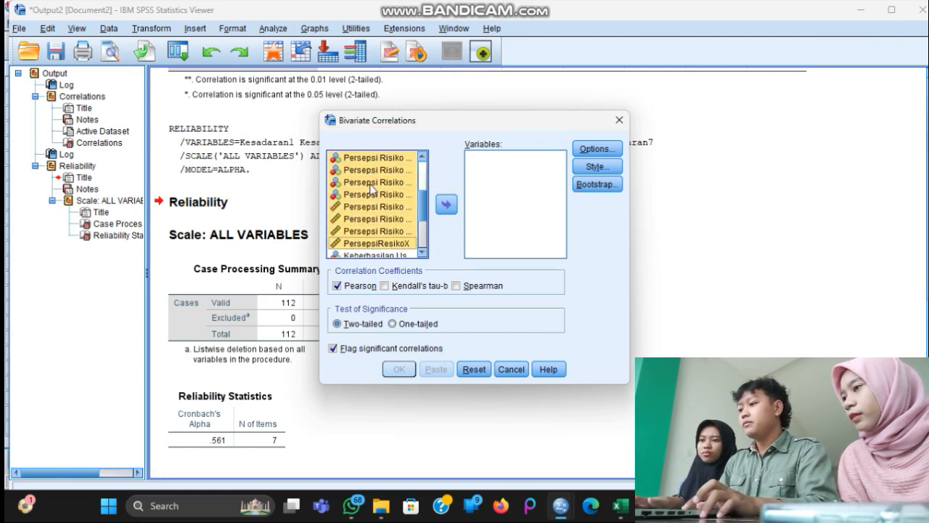
{"action": "left_click", "coordinate": [447, 205]}
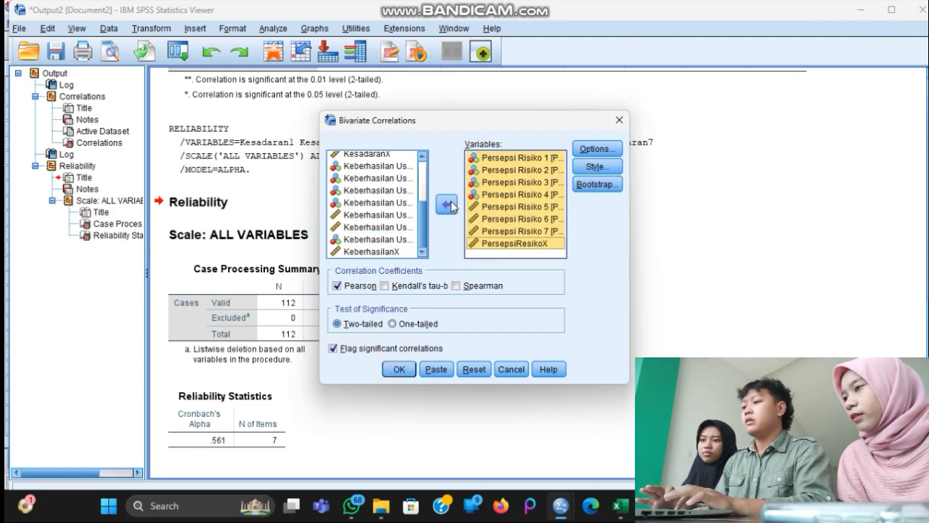
{"action": "left_click", "coordinate": [398, 370]}
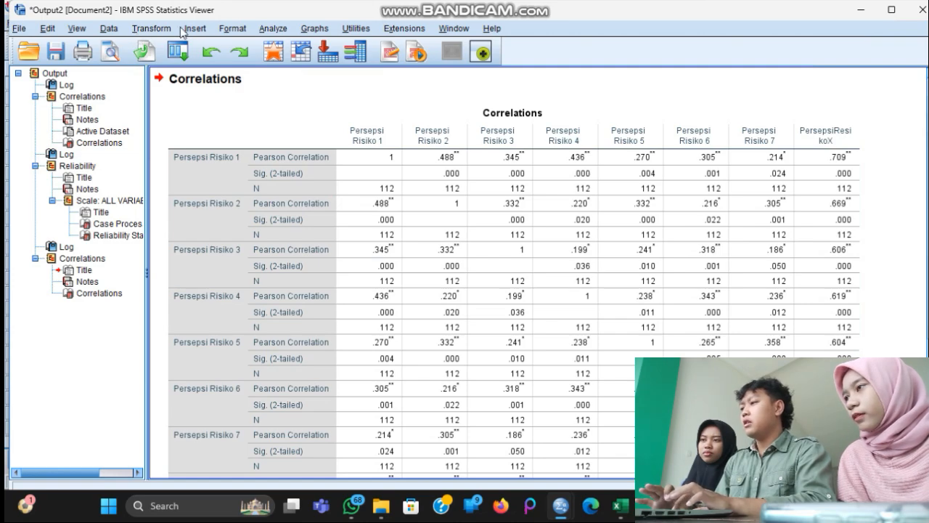
- Reopen the reliability analysis setup and remove Kesadaran 1 to Kesadaran 7 from its items
{"action": "left_click", "coordinate": [269, 32]}
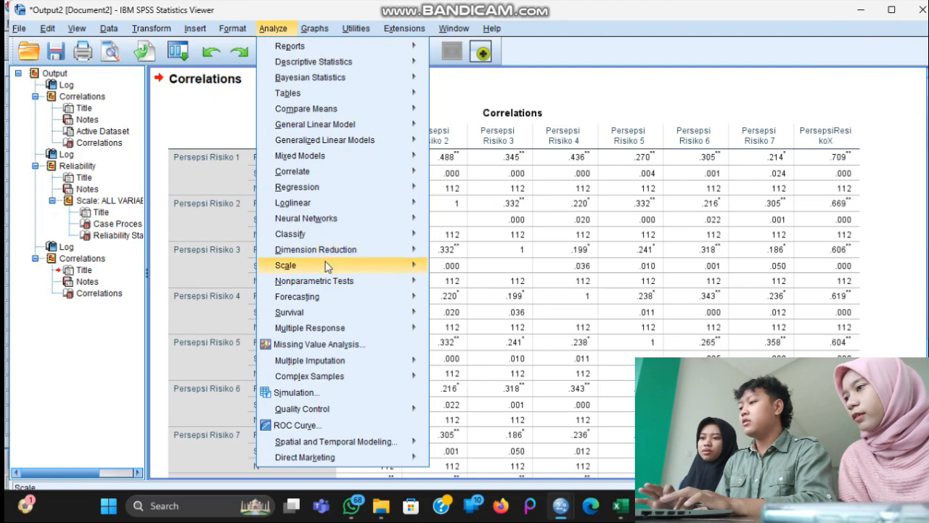
{"action": "mouse_move", "coordinate": [329, 268]}
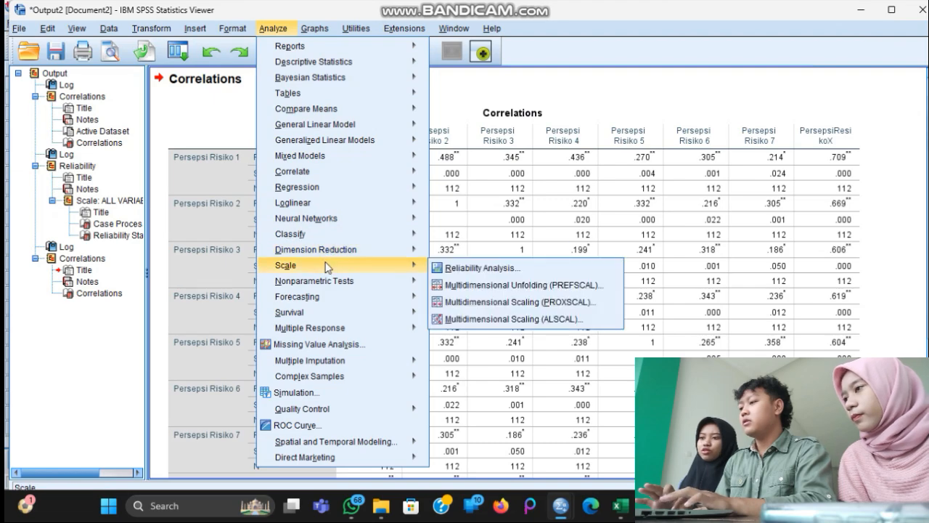
{"action": "left_click", "coordinate": [478, 268]}
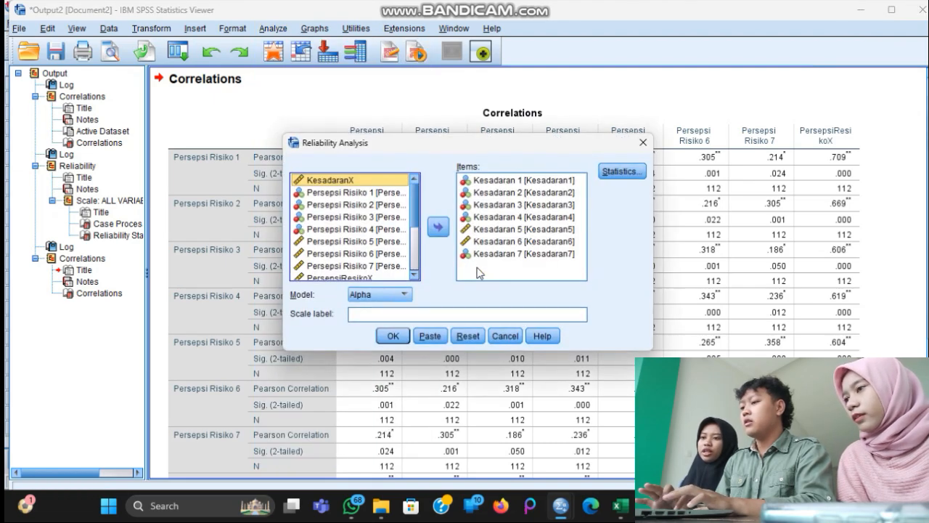
{"action": "left_click", "coordinate": [515, 183]}
{"action": "key", "text": "shift+Down"}
{"action": "key", "text": "shift+Down"}
{"action": "key", "text": "shift+Down"}
{"action": "key", "text": "shift+Down"}
{"action": "key", "text": "shift+Down"}
{"action": "key", "text": "shift+Down"}
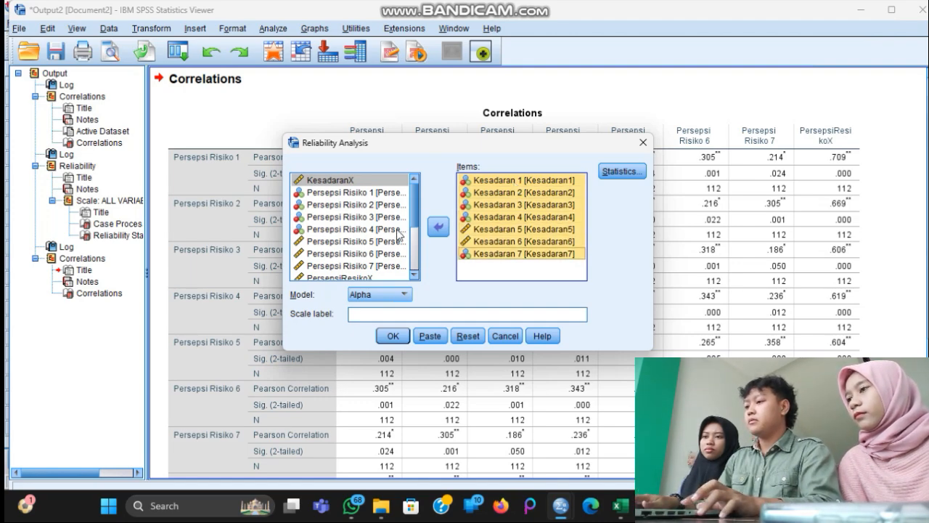
{"action": "left_click", "coordinate": [438, 229]}
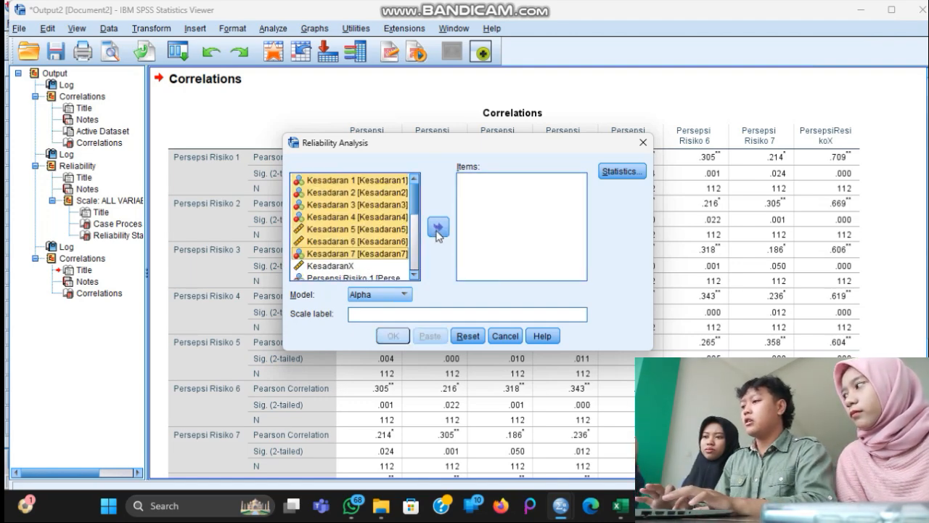
- Run the Alpha reliability analysis on the items Persepsi Risiko 1 to Persepsi Risiko 7, leaving out PersepsiResikoX, and review the output
{"action": "left_click", "coordinate": [359, 277]}
{"action": "key", "text": "shift+Down"}
{"action": "key", "text": "shift+Down"}
{"action": "key", "text": "shift+Down"}
{"action": "key", "text": "shift+Down"}
{"action": "key", "text": "shift+Down"}
{"action": "key", "text": "shift+Down"}
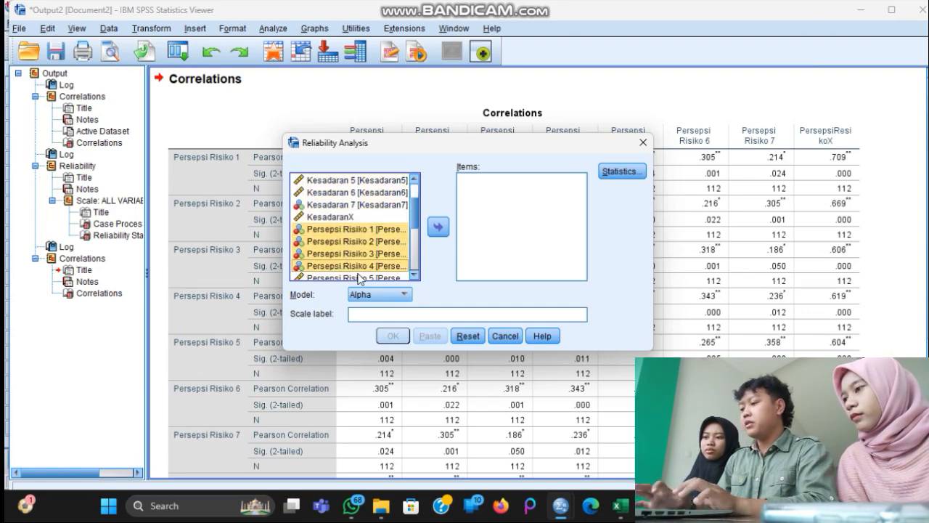
{"action": "left_click", "coordinate": [439, 228]}
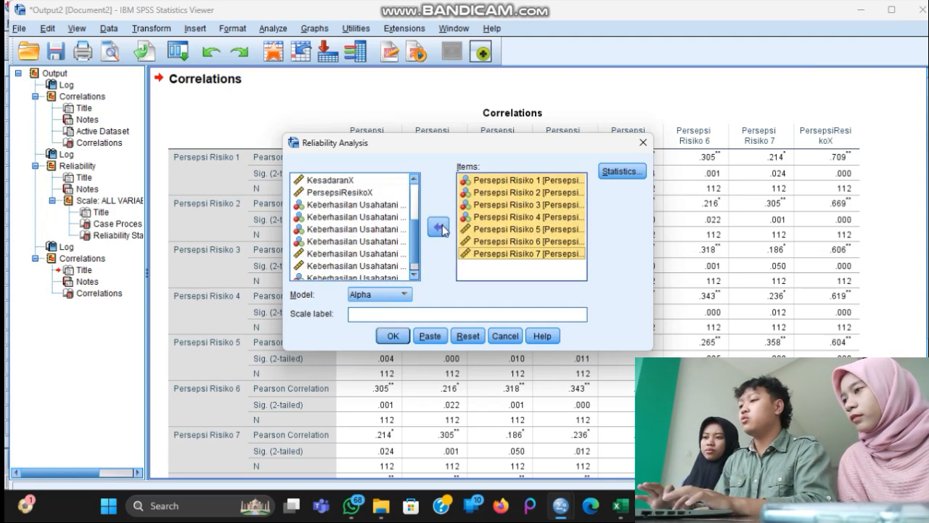
{"action": "left_click", "coordinate": [393, 337]}
{"action": "scroll", "coordinate": [396, 341], "scroll_direction": "down", "scroll_amount": 1}
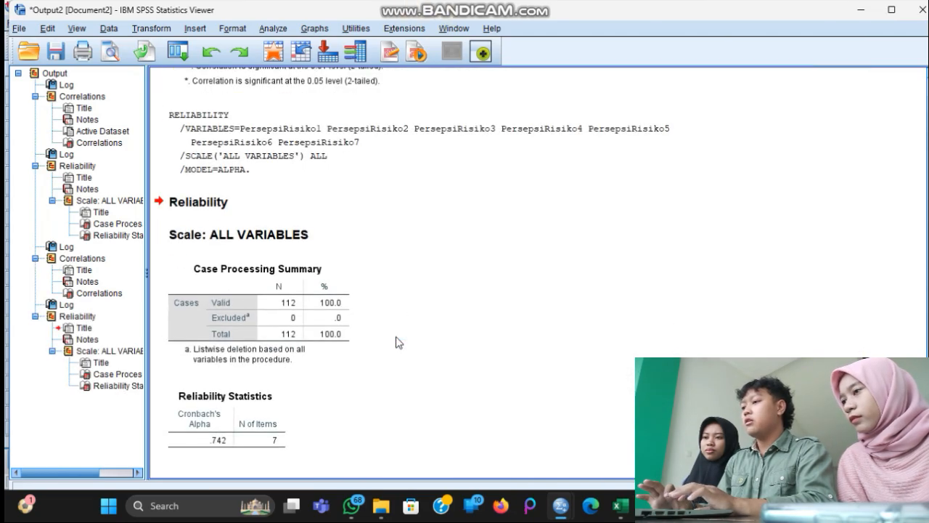
{"action": "scroll", "coordinate": [396, 341], "scroll_direction": "up", "scroll_amount": 5}
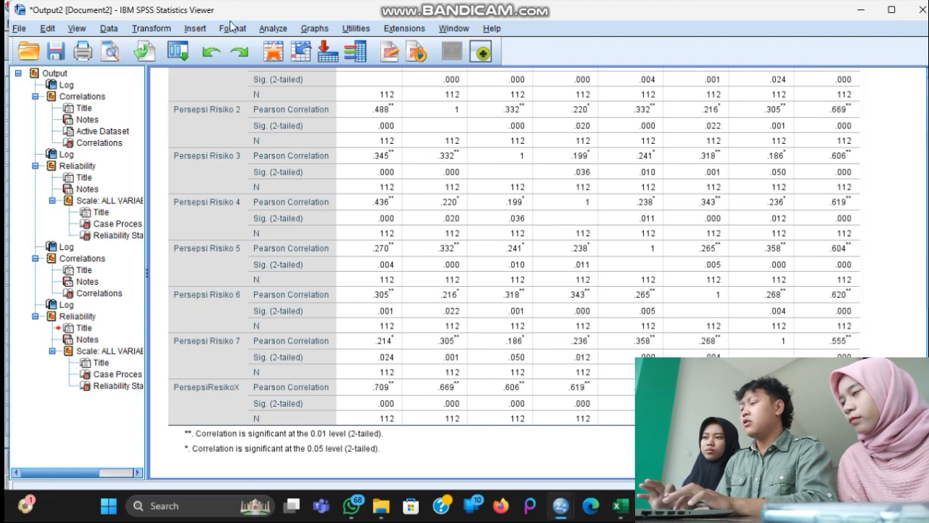
- Reopen the bivariate correlation setup and remove Persepsi Risiko 1 to Persepsi Risiko 7 and PersepsiResikoX from its variables
{"action": "left_click", "coordinate": [271, 29]}
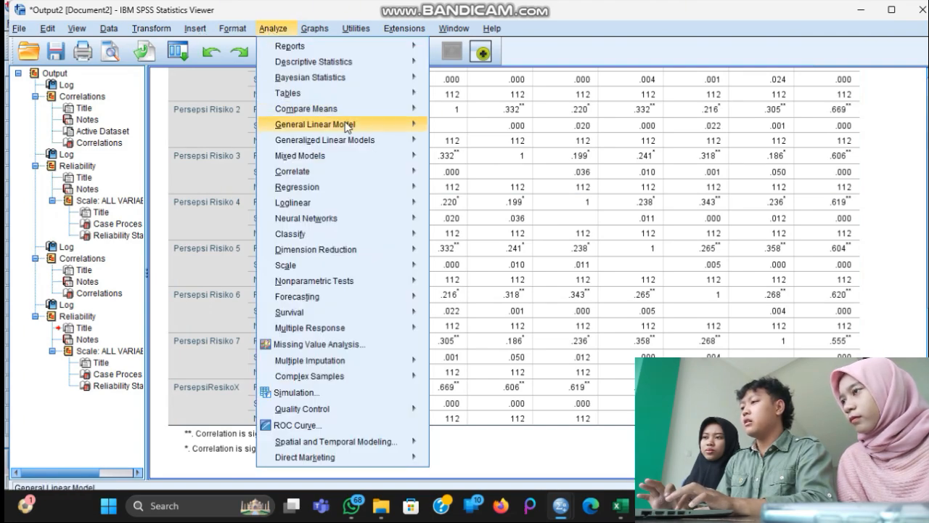
{"action": "mouse_move", "coordinate": [318, 175]}
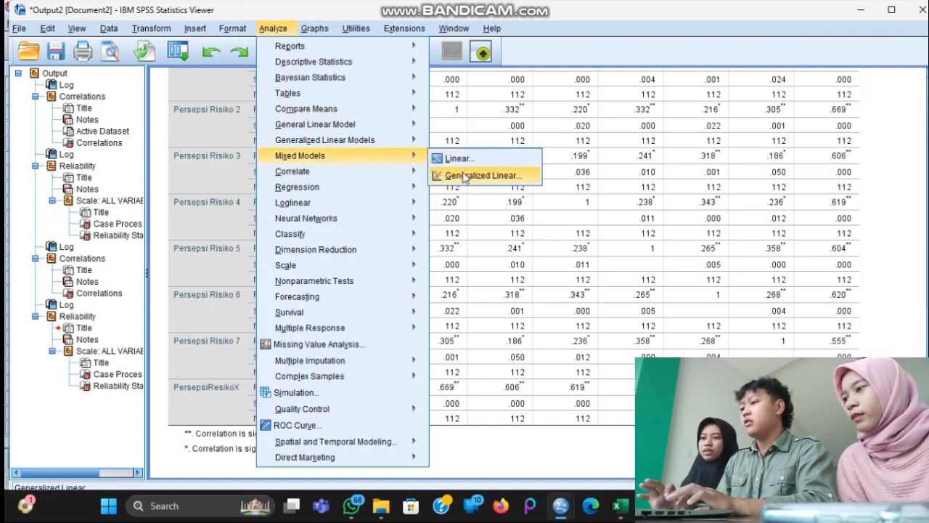
{"action": "left_click", "coordinate": [460, 174]}
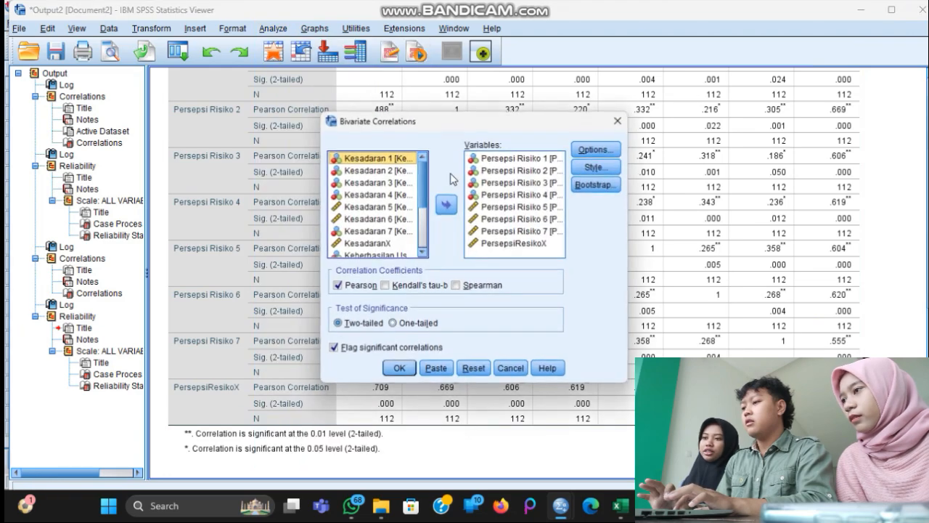
{"action": "left_click", "coordinate": [509, 158]}
{"action": "key", "text": "shift+Down"}
{"action": "key", "text": "shift+Down"}
{"action": "key", "text": "shift+Down"}
{"action": "key", "text": "shift+Down"}
{"action": "key", "text": "shift+Down"}
{"action": "key", "text": "shift+Down"}
{"action": "key", "text": "shift+Down"}
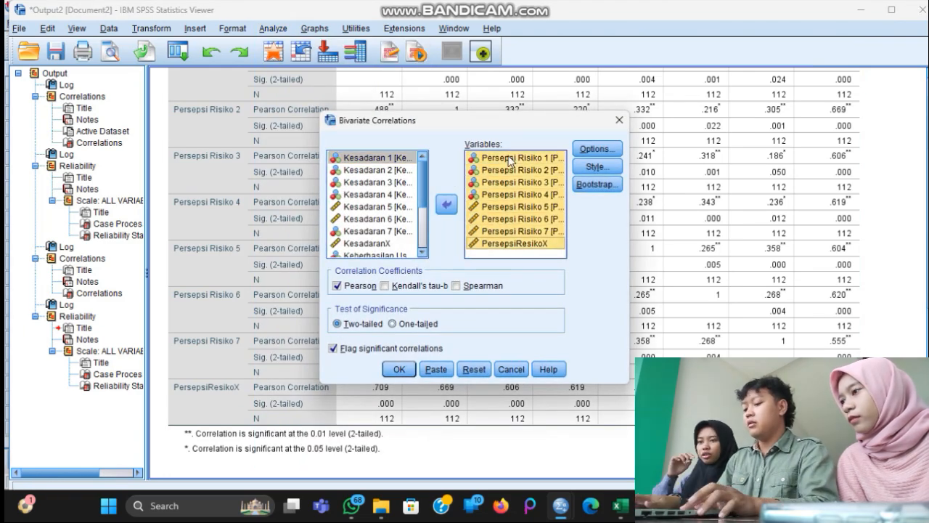
{"action": "left_click", "coordinate": [445, 206]}
- Run the two-tailed Pearson correlation with Keberhasilan Usahatani 1 to Keberhasilan Usahatani 7 and KeberhasilanX as the variables
{"action": "scroll", "coordinate": [392, 214], "scroll_direction": "down", "scroll_amount": 3}
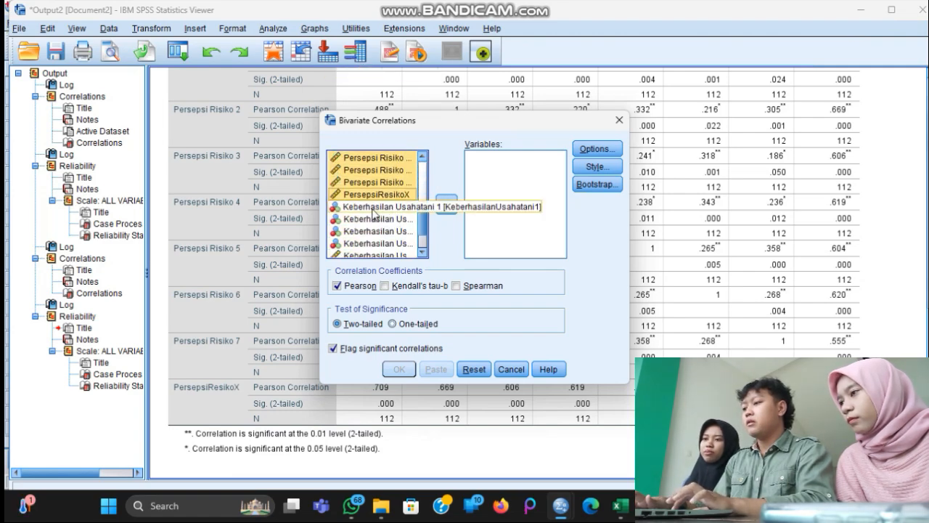
{"action": "left_click", "coordinate": [373, 210]}
{"action": "key", "text": "shift+Down"}
{"action": "key", "text": "shift+Down"}
{"action": "key", "text": "shift+Down"}
{"action": "key", "text": "shift+Down"}
{"action": "key", "text": "shift+Down"}
{"action": "key", "text": "shift+Down"}
{"action": "key", "text": "shift+Down"}
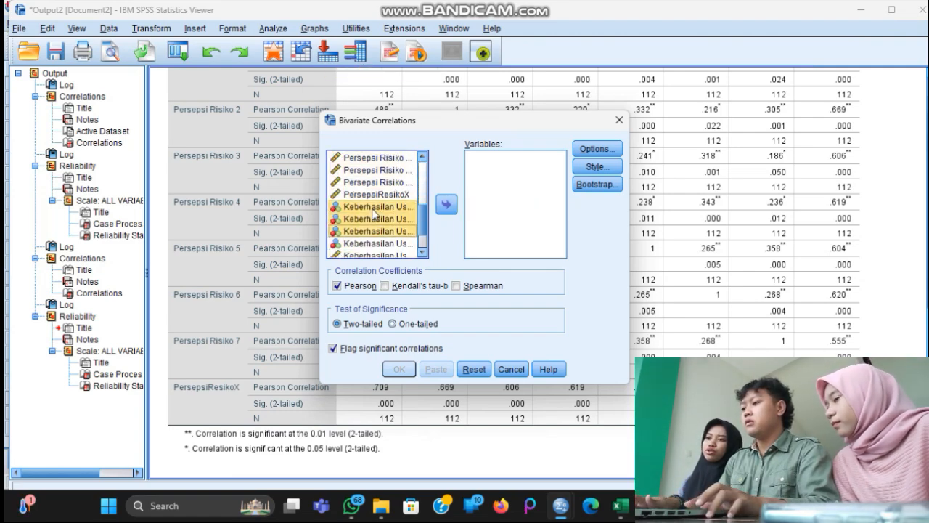
{"action": "left_click", "coordinate": [447, 205]}
{"action": "left_click", "coordinate": [400, 370]}
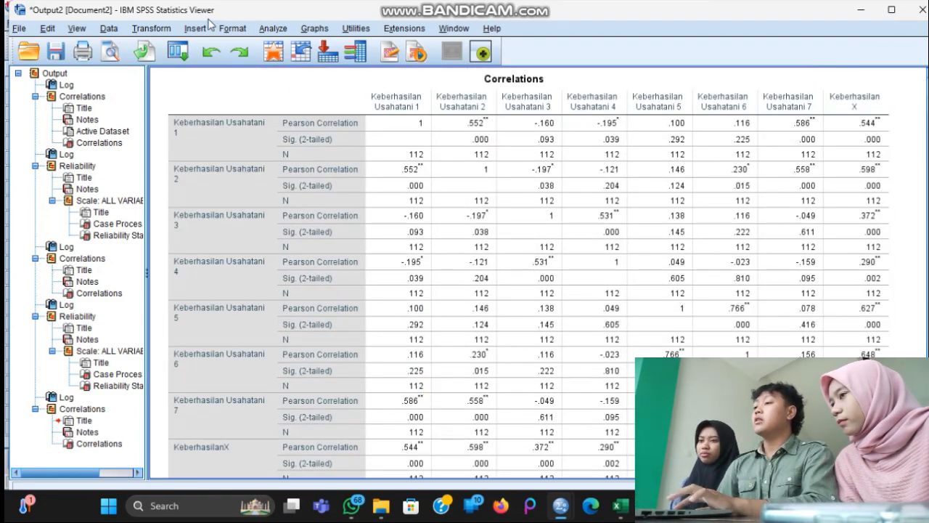
- Reopen the reliability analysis setup and remove Persepsi Risiko 1 to Persepsi Risiko 7 from its items
{"action": "left_click", "coordinate": [266, 29]}
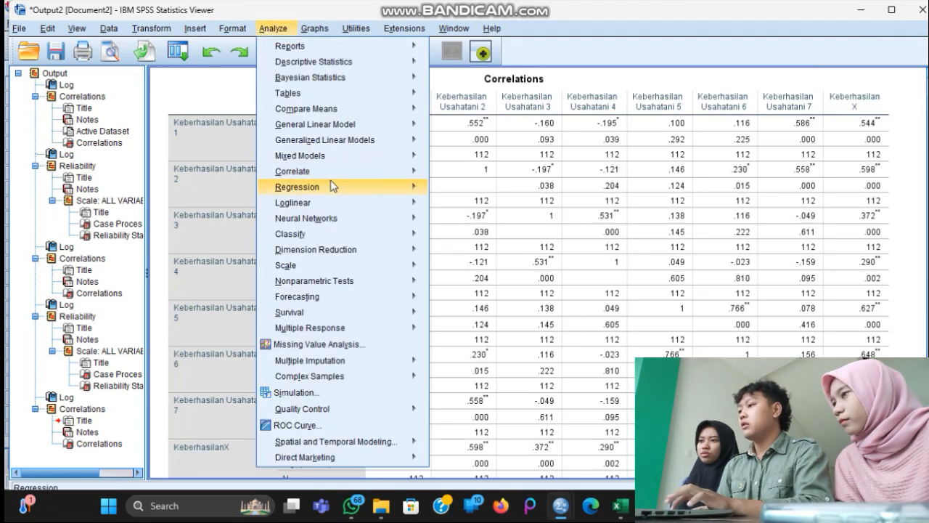
{"action": "mouse_move", "coordinate": [338, 265]}
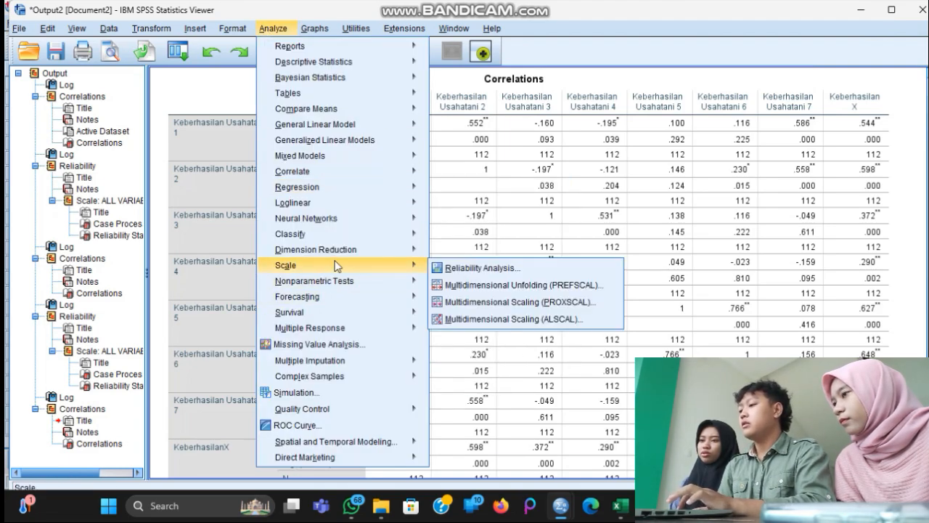
{"action": "left_click", "coordinate": [474, 270]}
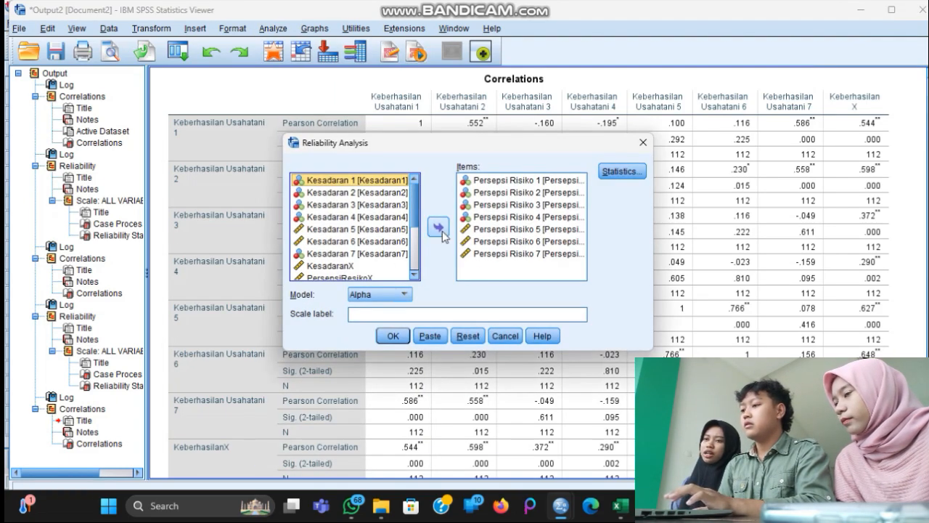
{"action": "left_click", "coordinate": [517, 180]}
{"action": "left_click", "coordinate": [517, 180]}
{"action": "key", "text": "shift+Down"}
{"action": "key", "text": "shift+Down"}
{"action": "key", "text": "shift+Down"}
{"action": "key", "text": "shift+Down"}
{"action": "key", "text": "shift+Down"}
{"action": "key", "text": "shift+Down"}
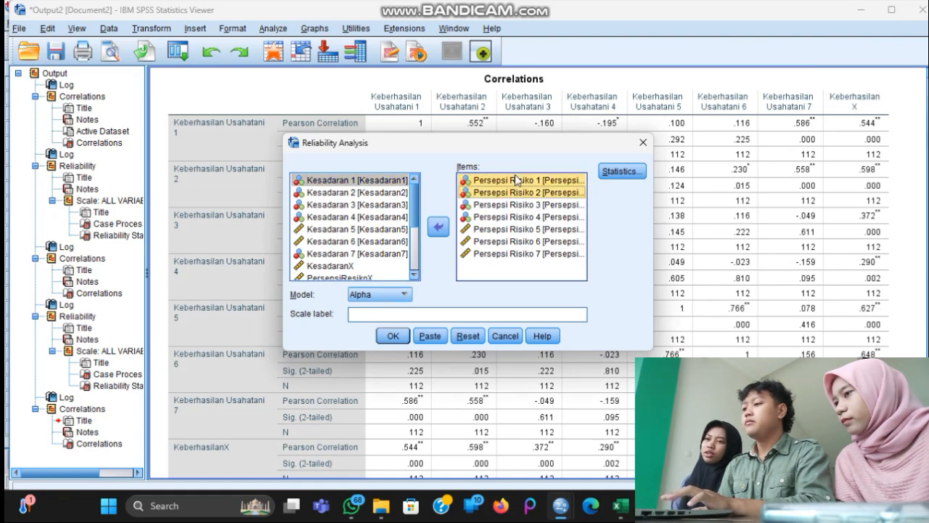
{"action": "left_click", "coordinate": [439, 228]}
- Run the Alpha reliability analysis on the items Keberhasilan Usahatani 1 to Keberhasilan Usahatani 7, leaving out KeberhasilanX
{"action": "scroll", "coordinate": [388, 226], "scroll_direction": "down", "scroll_amount": 5}
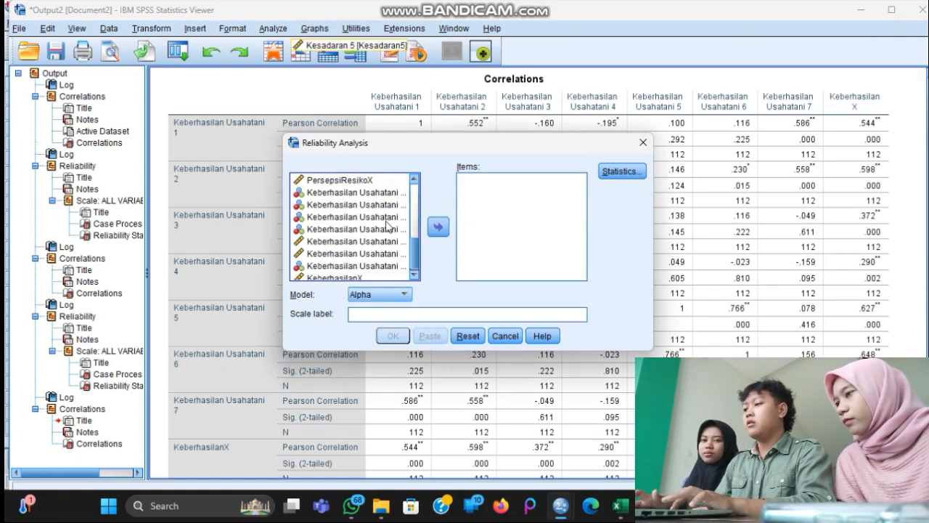
{"action": "left_click", "coordinate": [368, 193]}
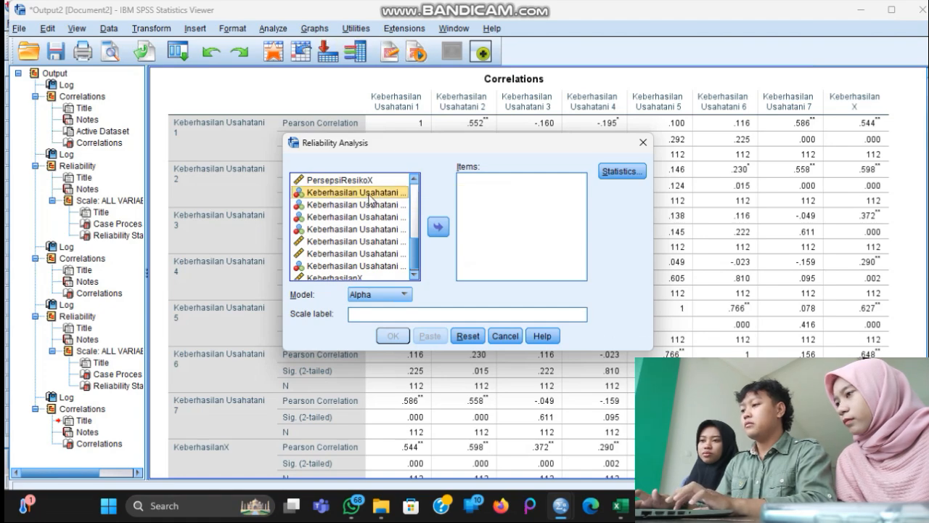
{"action": "key", "text": "shift+Down"}
{"action": "key", "text": "shift+Down"}
{"action": "key", "text": "shift+Down"}
{"action": "key", "text": "shift+Down"}
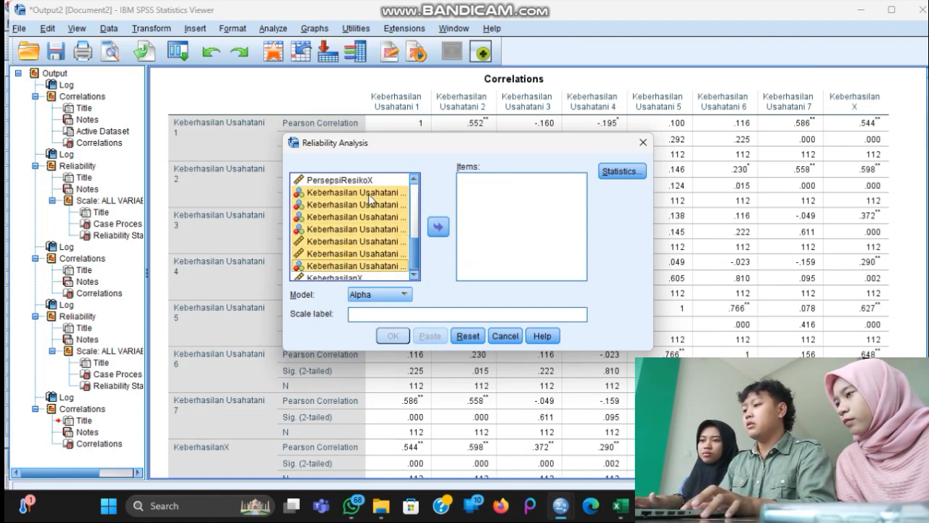
{"action": "left_click", "coordinate": [438, 227]}
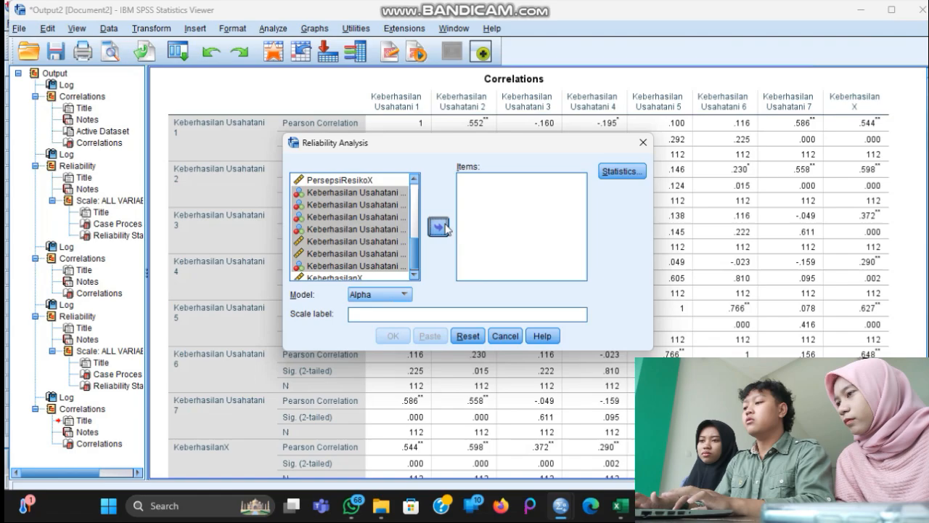
{"action": "left_click", "coordinate": [393, 336]}
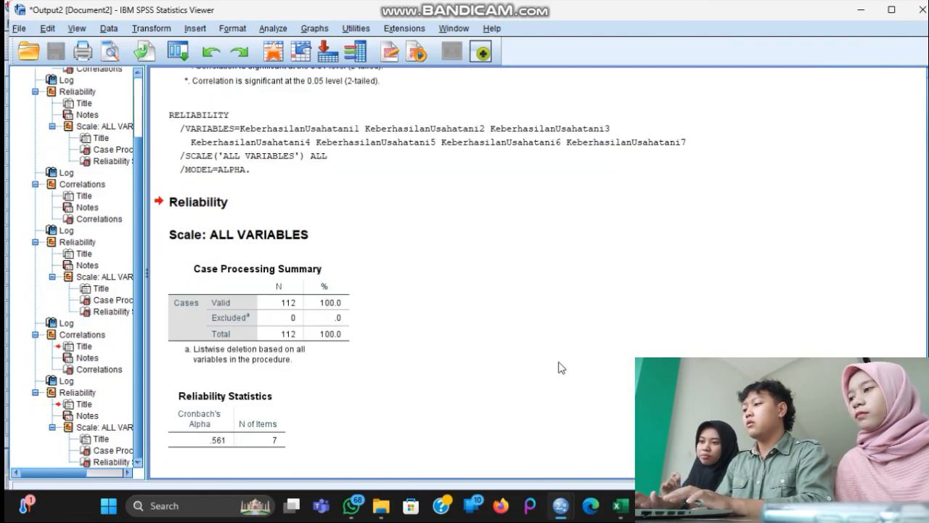
- Go back to the Kesadaran correlation table at the start of the output and examine its Pearson correlations and significance values
{"action": "scroll", "coordinate": [559, 366], "scroll_direction": "up", "scroll_amount": 15}
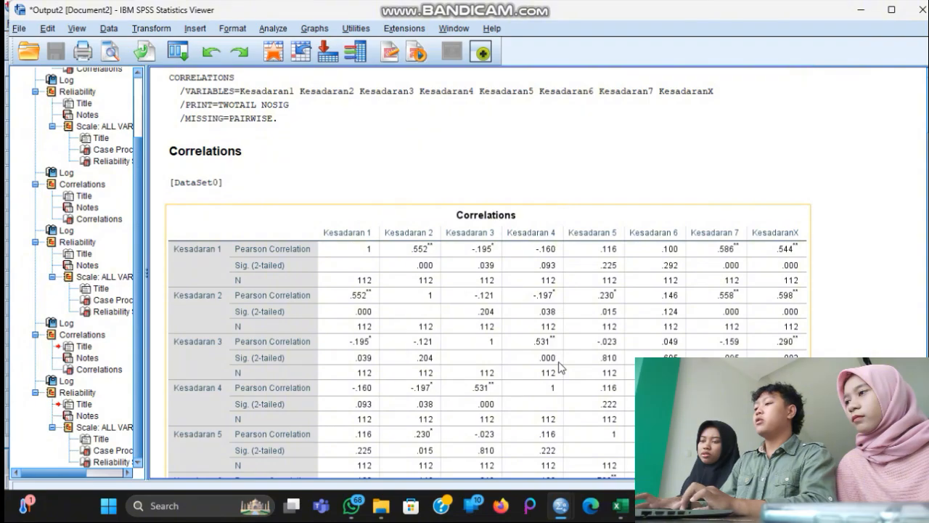
{"action": "scroll", "coordinate": [559, 367], "scroll_direction": "down", "scroll_amount": 5}
{"action": "scroll", "coordinate": [559, 367], "scroll_direction": "up", "scroll_amount": 5}
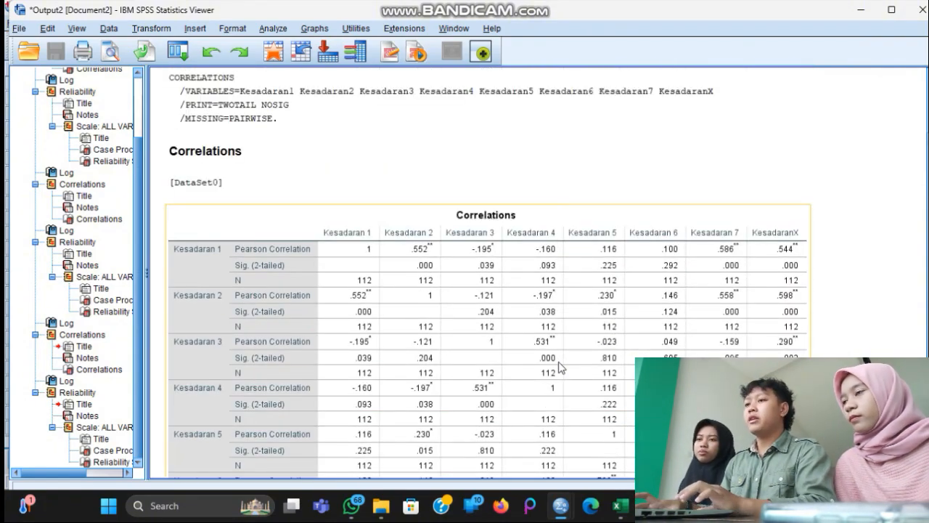
{"action": "left_click", "coordinate": [724, 163]}
{"action": "left_click", "coordinate": [663, 251]}
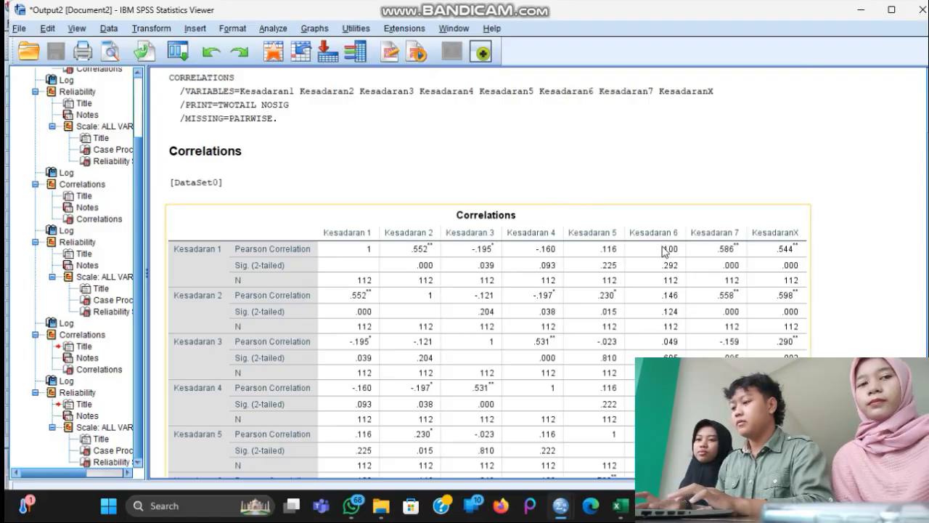